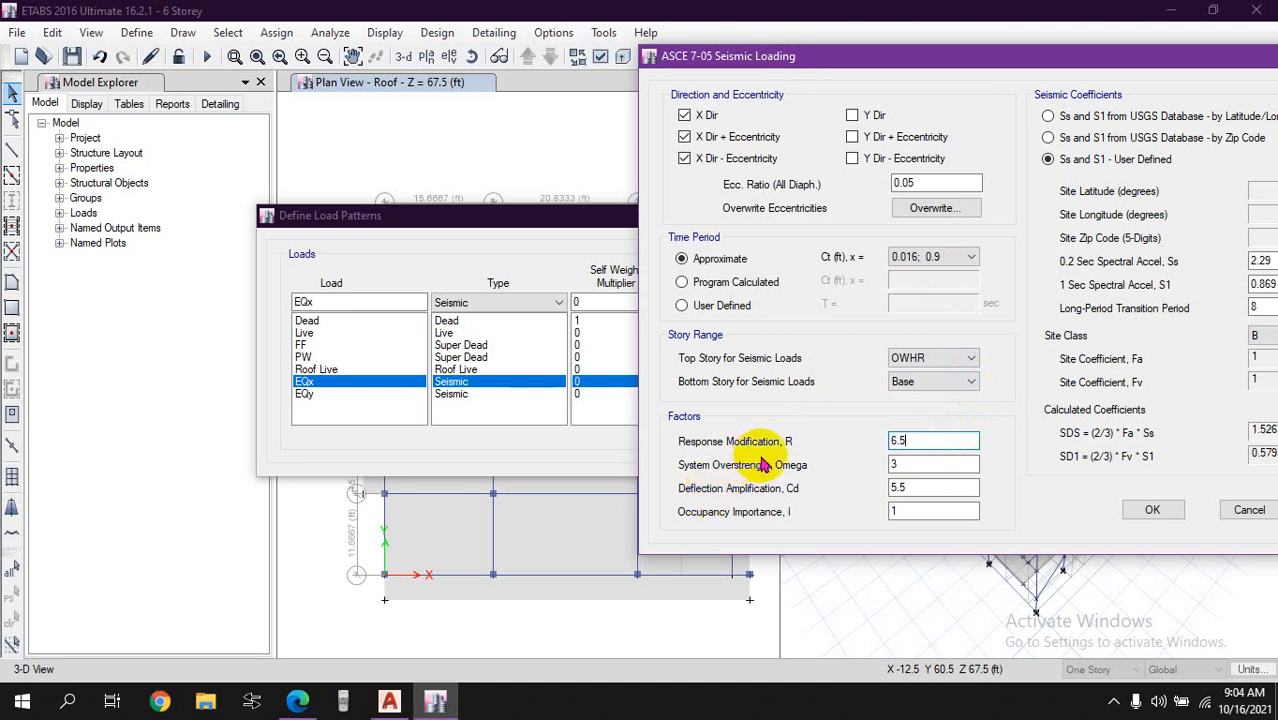
Check the special reinforced concrete shear wall row in the BNBC manual PDF and set the ETABS system overstrength factor Omega to 2.5
{"action": "left_click", "coordinate": [297, 701]}
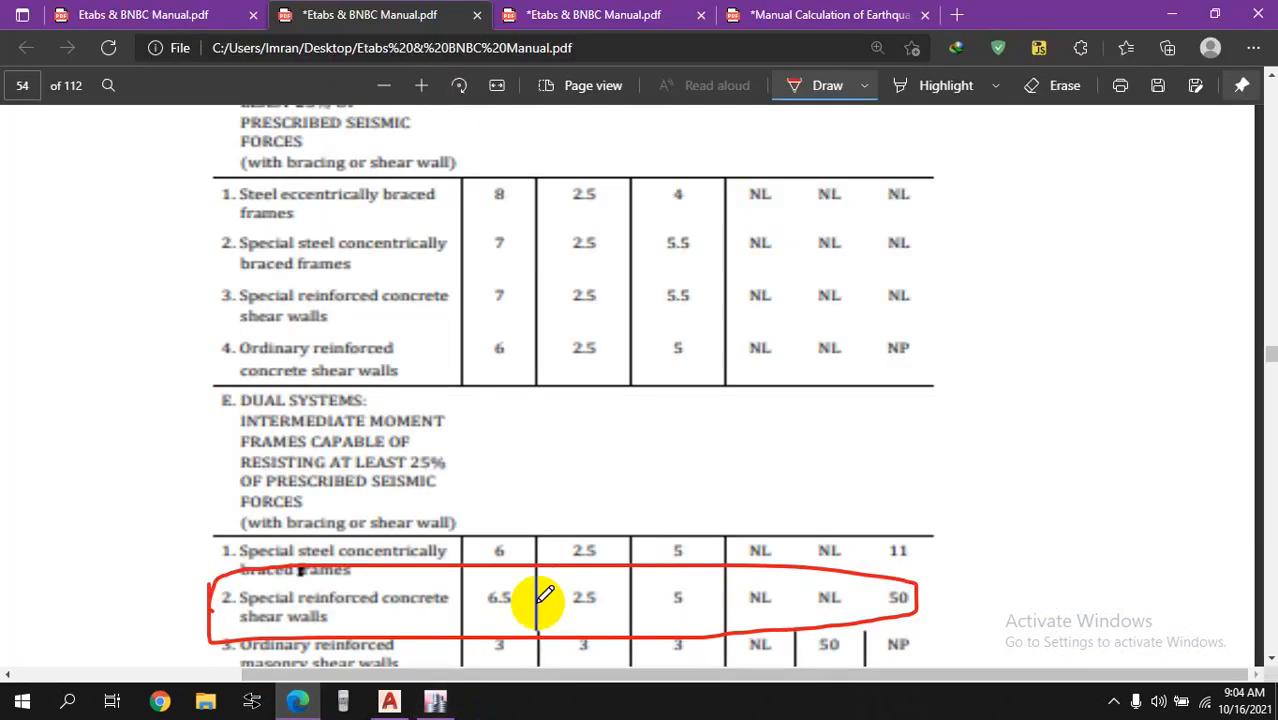
{"action": "left_click", "coordinate": [1171, 14]}
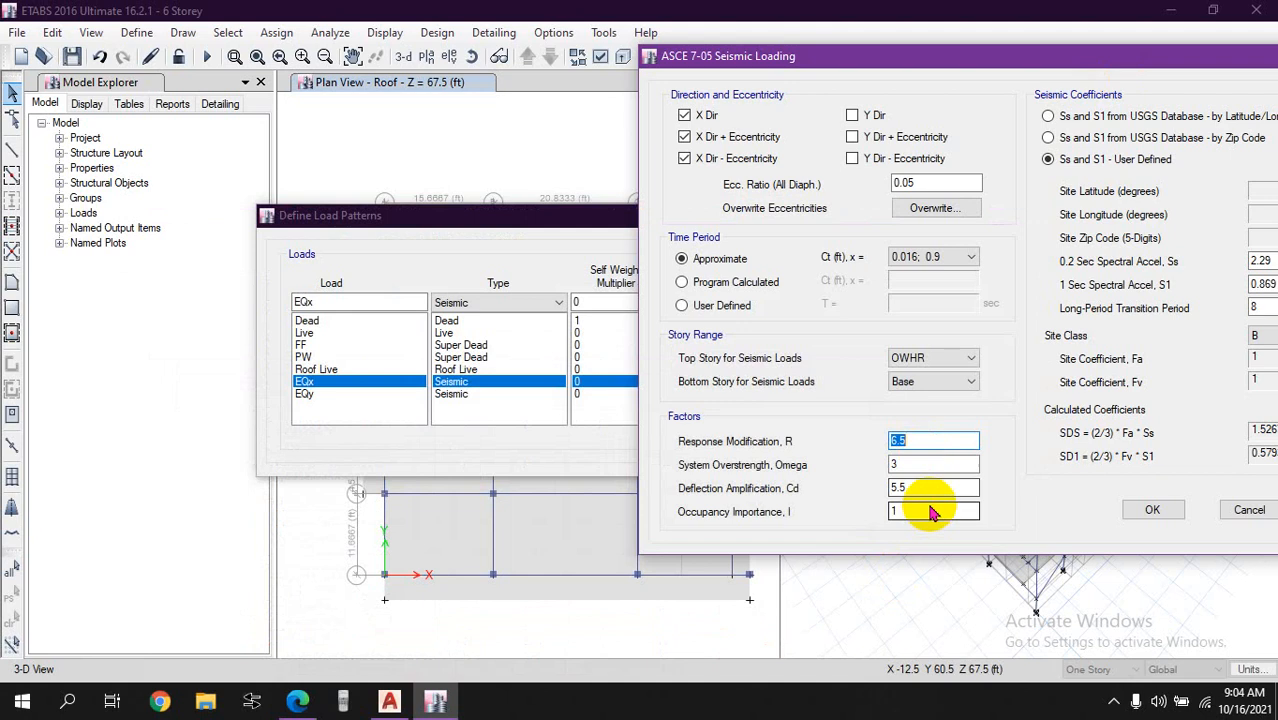
{"action": "left_click_drag", "start_coordinate": [915, 463], "coordinate": [860, 463]}
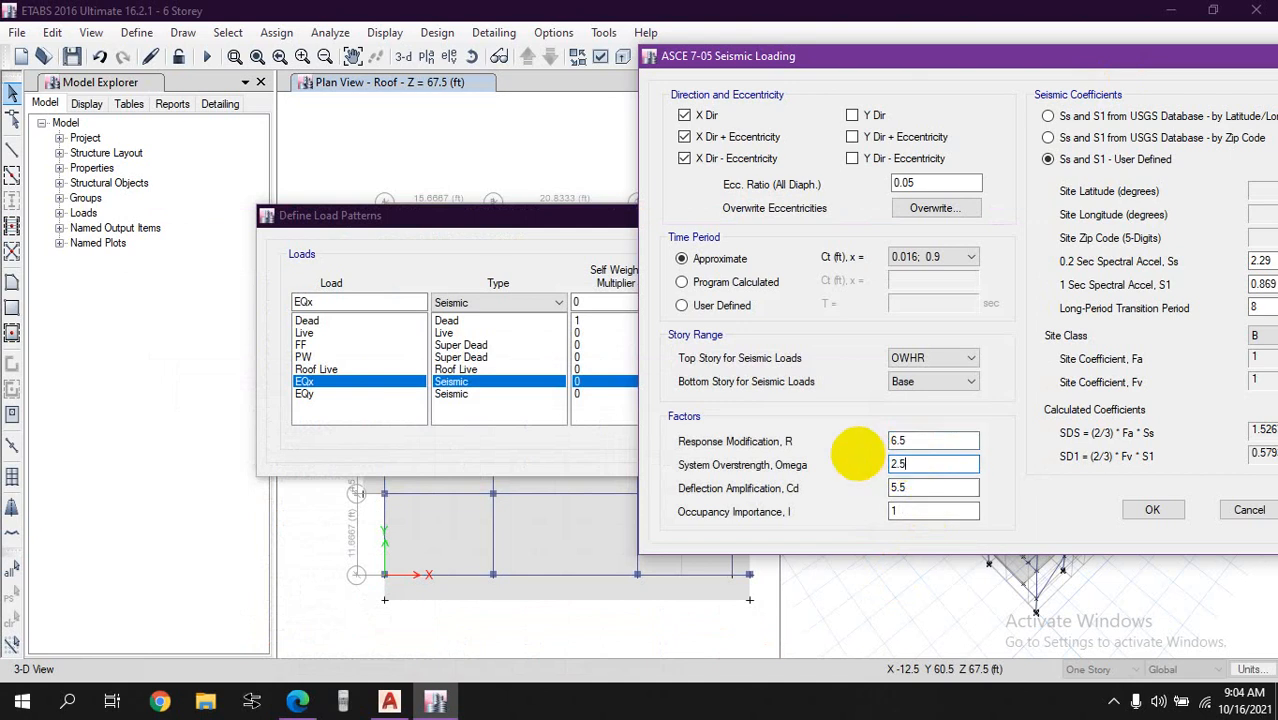
Check the same dual-system row in the BNBC manual and set the deflection amplification factor Cd to 5 in the ASCE 7-05 seismic loading
{"action": "left_click", "coordinate": [298, 700]}
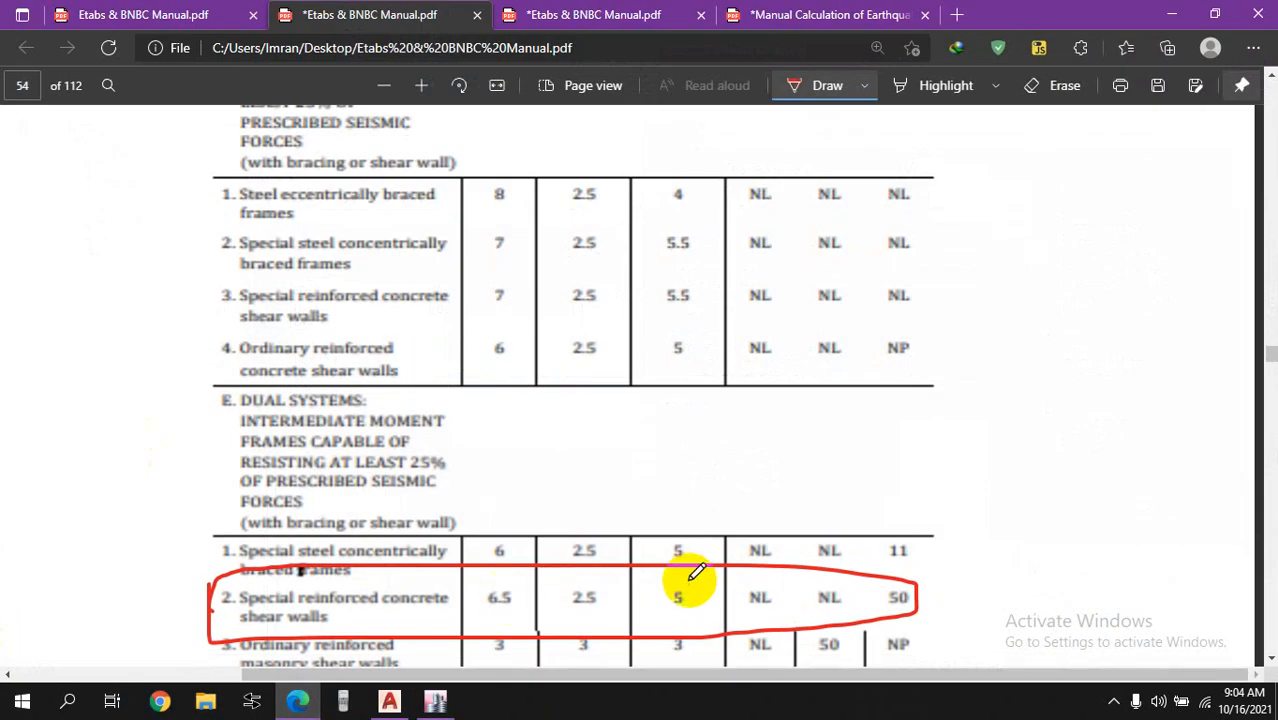
{"action": "scroll", "coordinate": [683, 580], "scroll_direction": "up", "scroll_amount": 5}
{"action": "scroll", "coordinate": [660, 368], "scroll_direction": "down", "scroll_amount": 8}
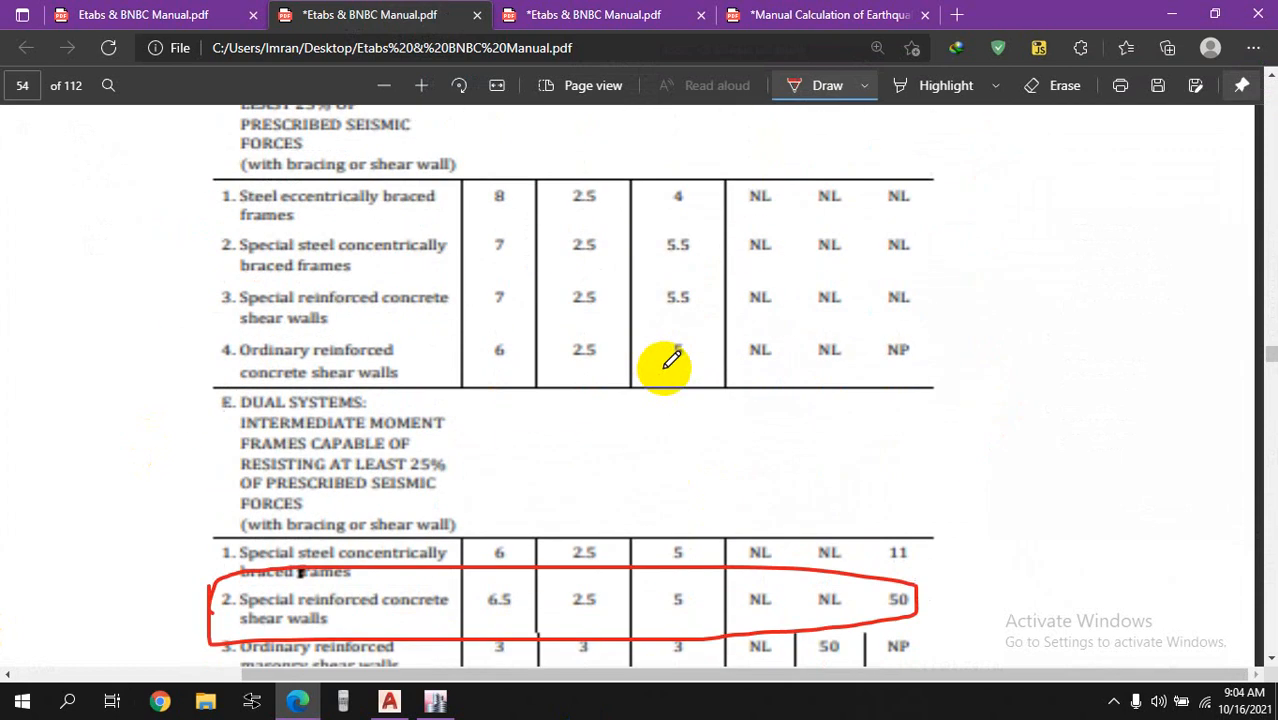
{"action": "left_click", "coordinate": [1160, 16]}
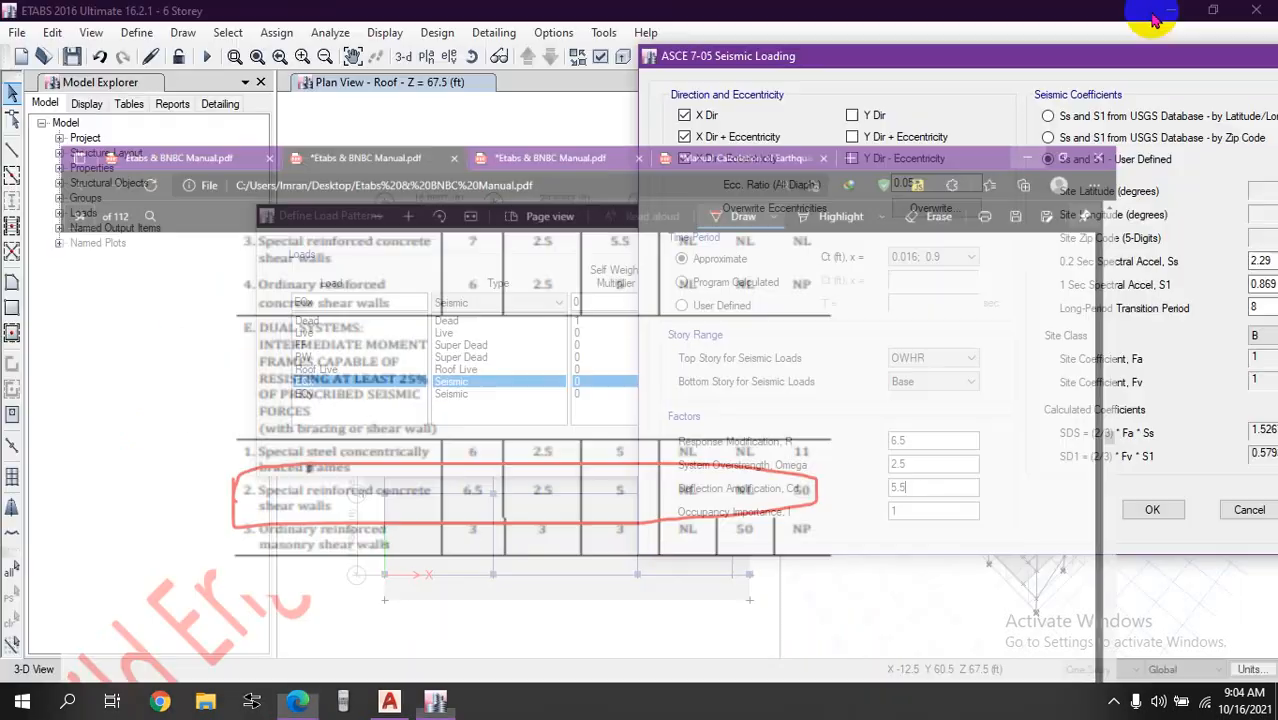
{"action": "left_click_drag", "start_coordinate": [930, 488], "coordinate": [820, 495]}
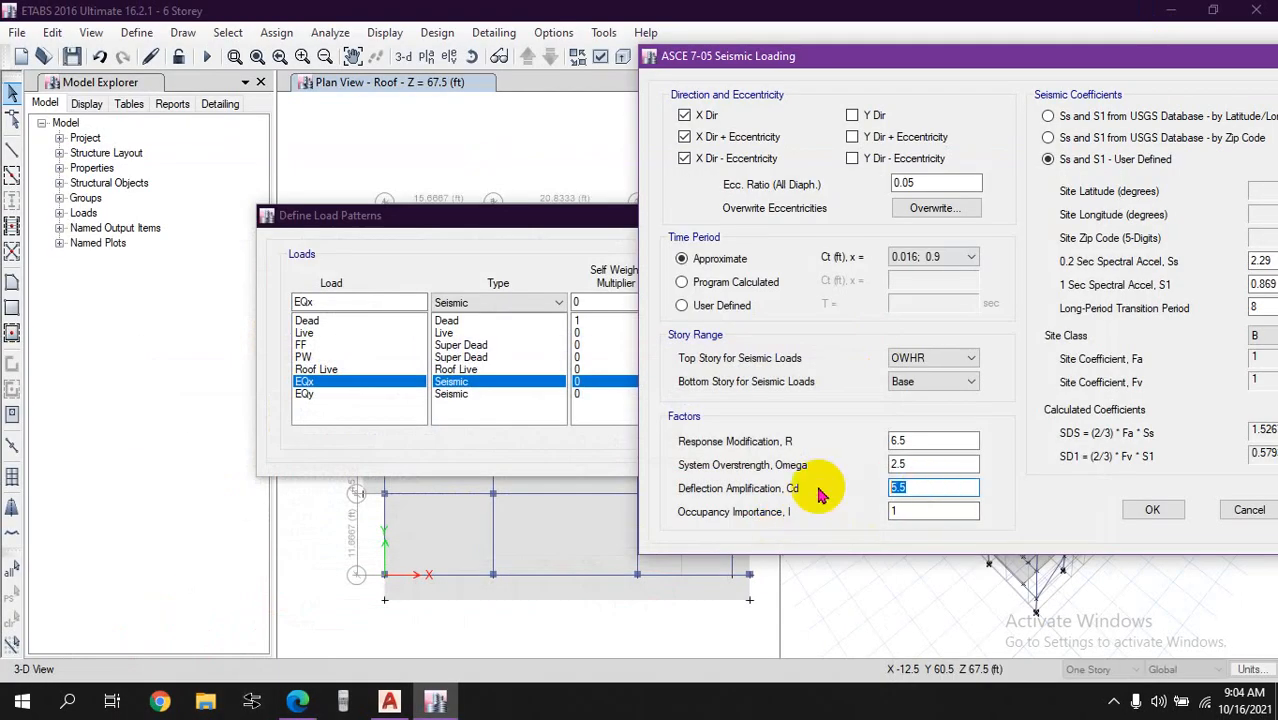
{"action": "left_click", "coordinate": [917, 512]}
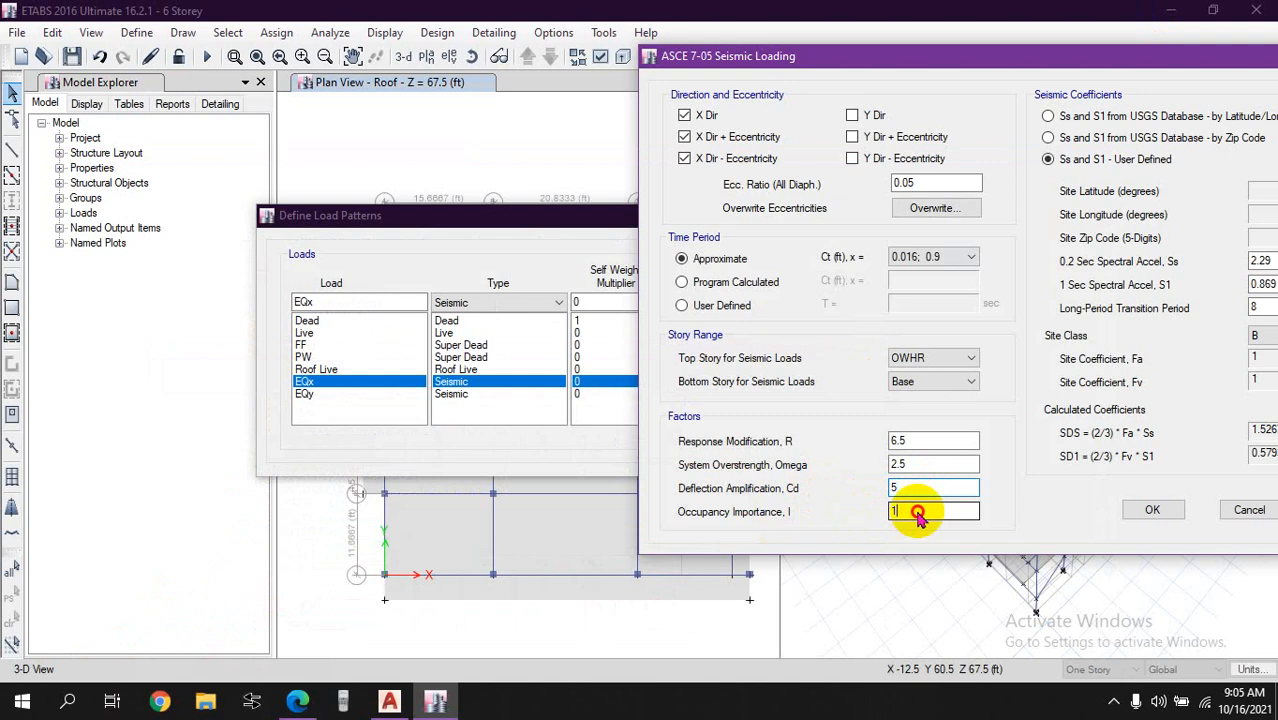
Find Table 6.2.17 of importance factors in the BNBC manual, circle occupancy category II and draw an arrow to 1.00, then return to ETABS
{"action": "left_click", "coordinate": [907, 443]}
{"action": "left_click_drag", "start_coordinate": [890, 57], "coordinate": [503, 57]}
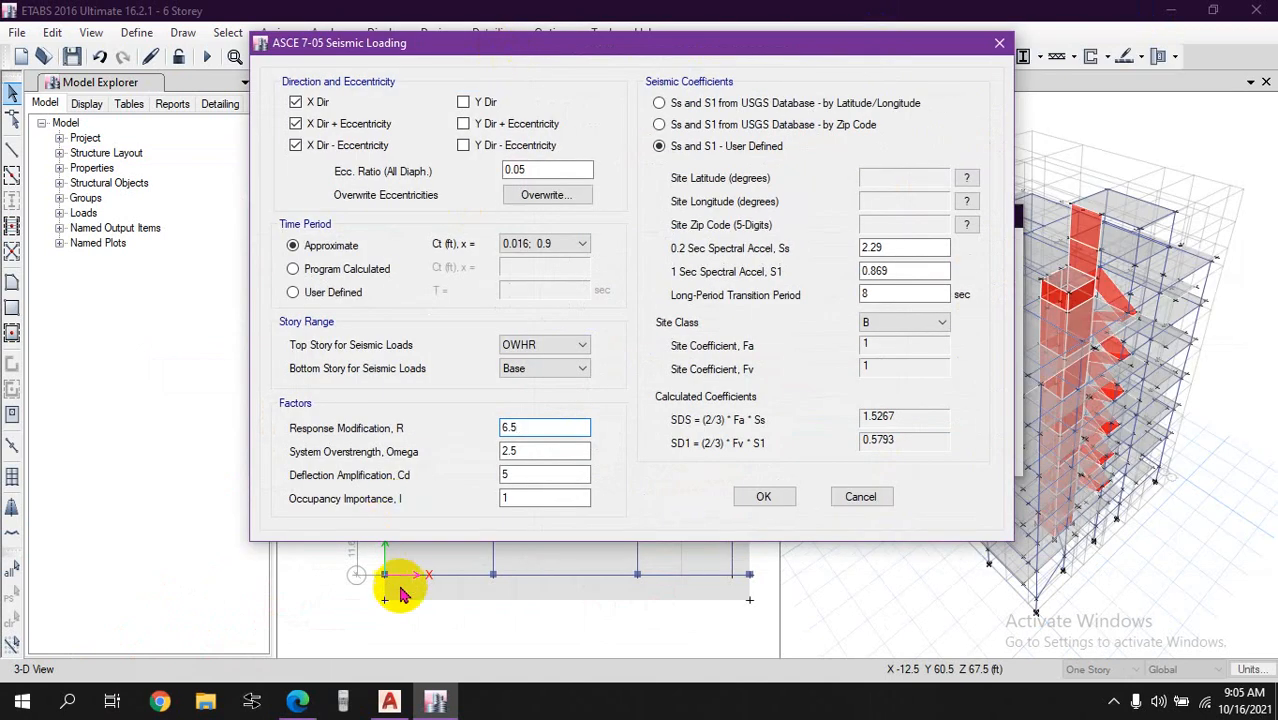
{"action": "left_click", "coordinate": [298, 700]}
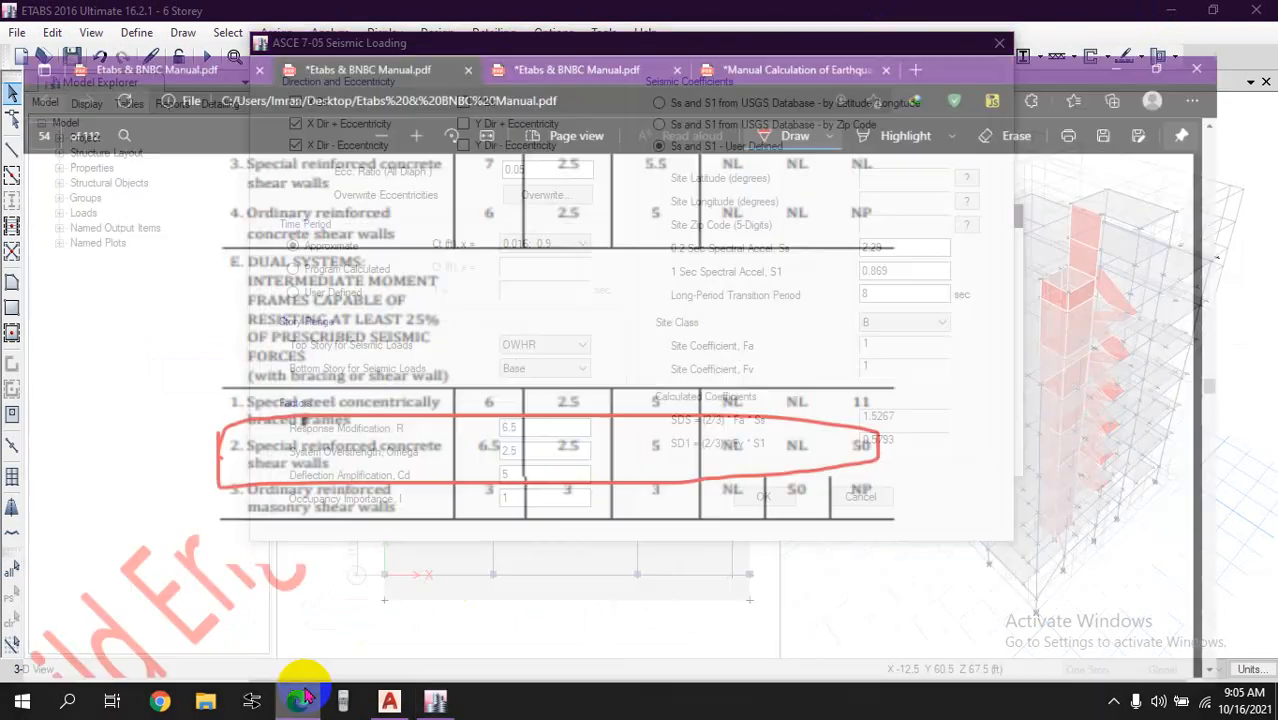
{"action": "scroll", "coordinate": [402, 483], "scroll_direction": "up", "scroll_amount": 17}
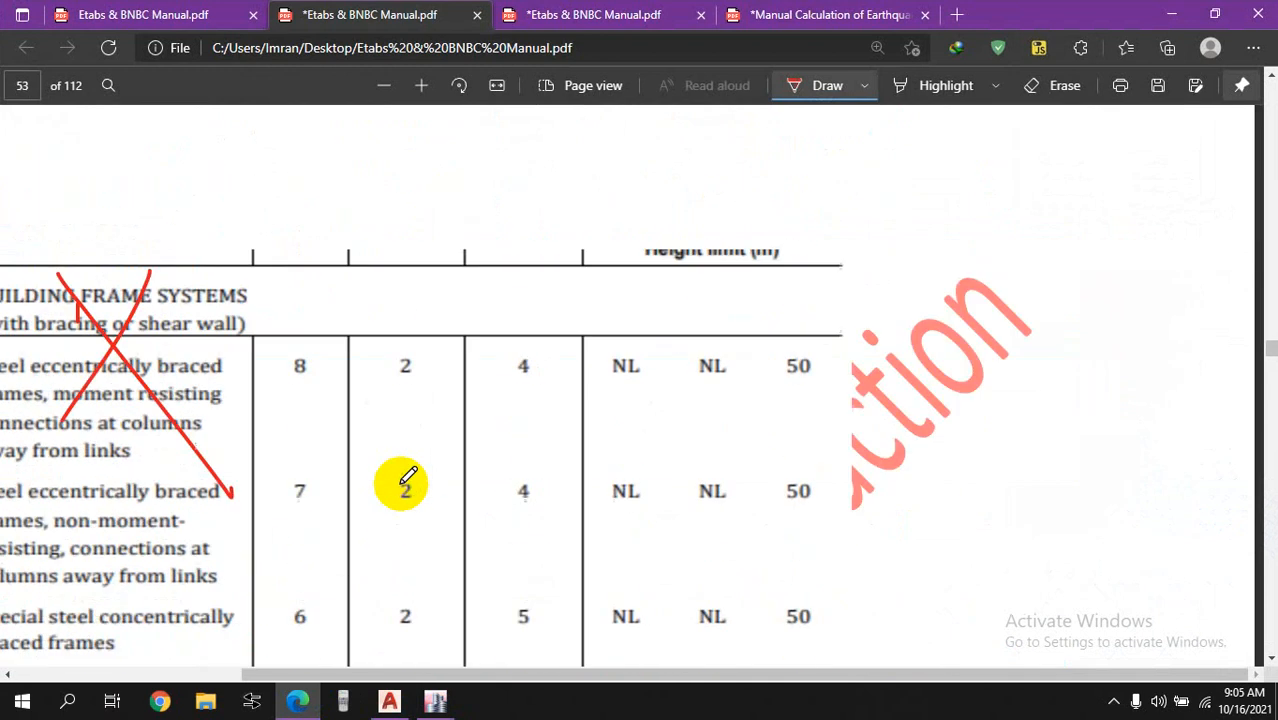
{"action": "scroll", "coordinate": [571, 650], "scroll_direction": "up", "scroll_amount": 8}
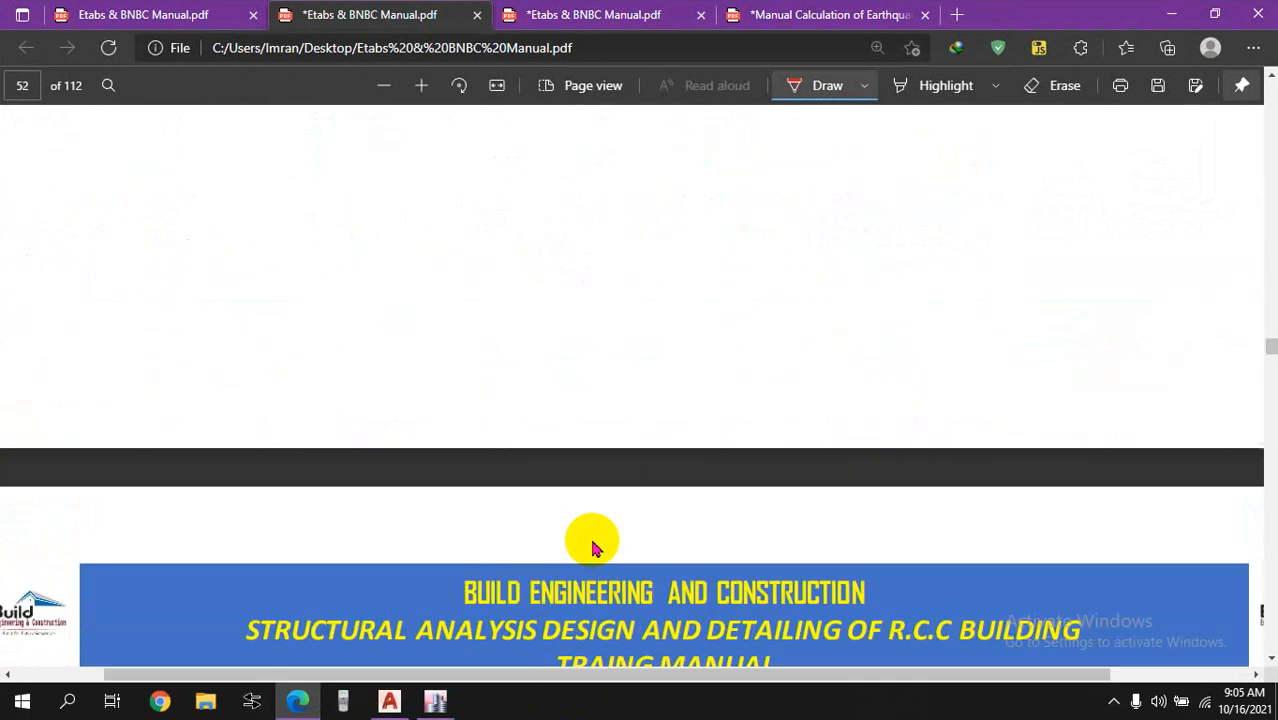
{"action": "scroll", "coordinate": [592, 548], "scroll_direction": "down", "scroll_amount": 8}
{"action": "scroll", "coordinate": [592, 540], "scroll_direction": "up", "scroll_amount": 12}
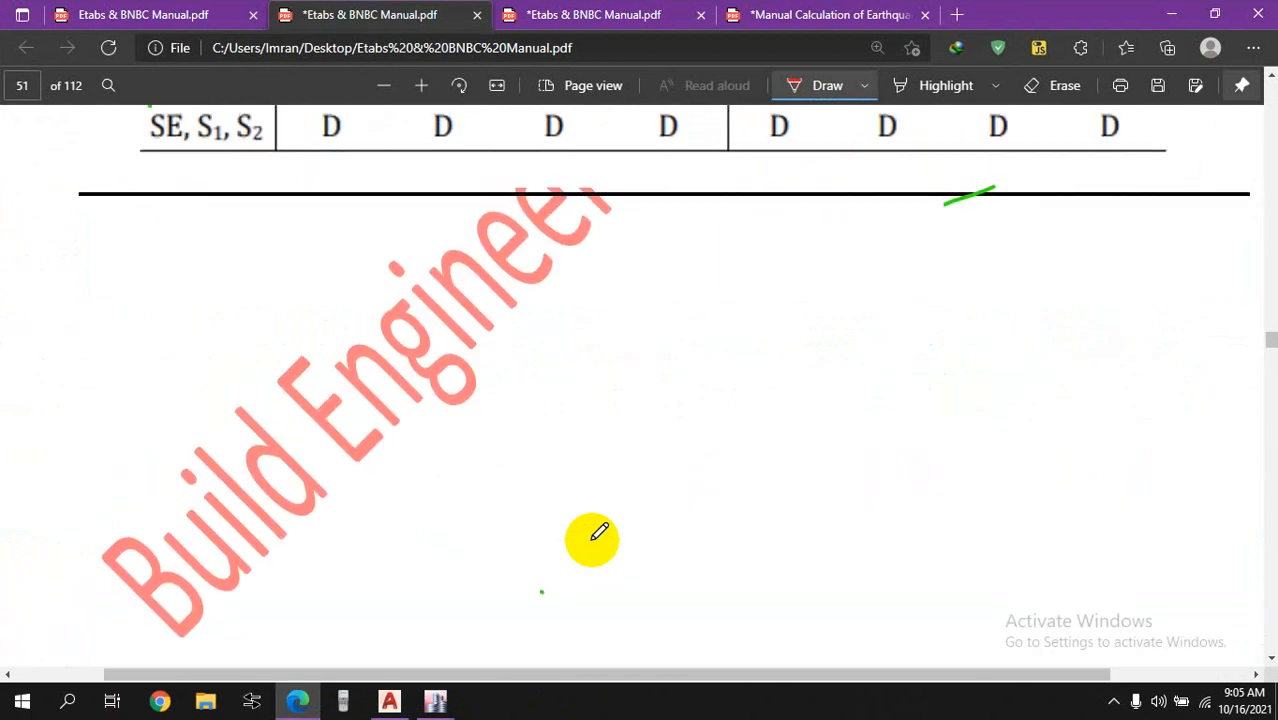
{"action": "scroll", "coordinate": [598, 537], "scroll_direction": "up", "scroll_amount": 15}
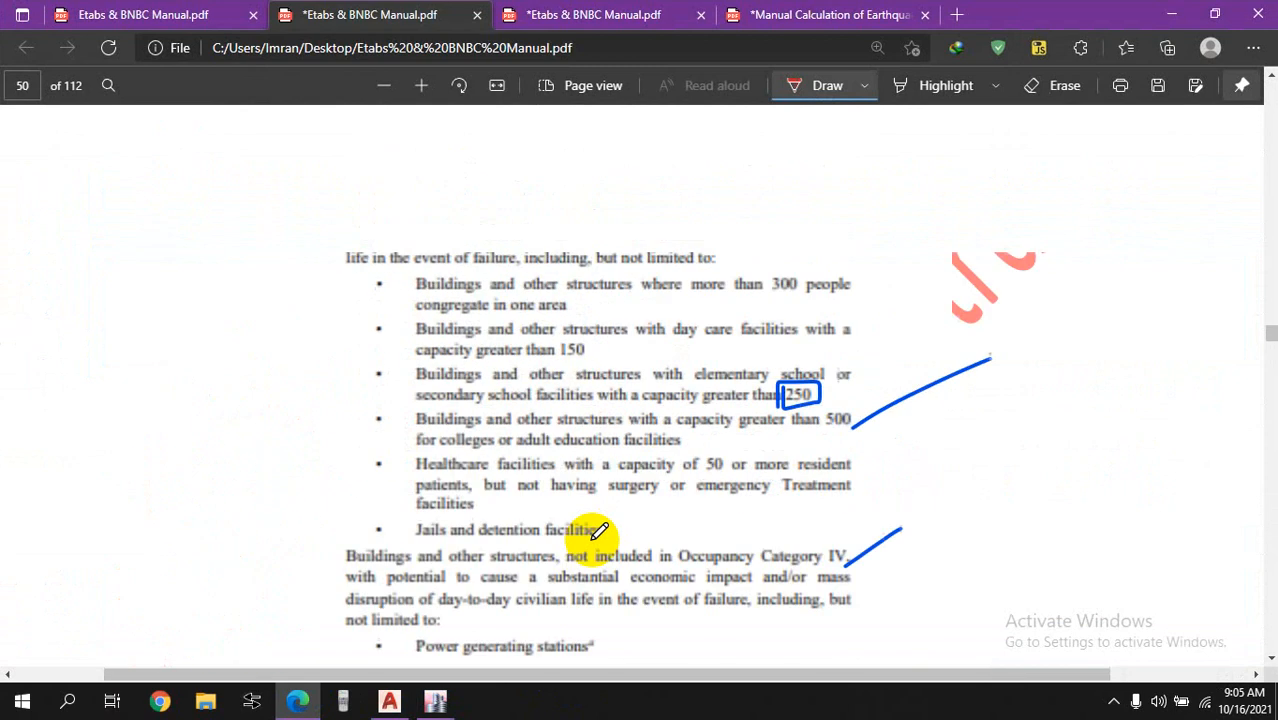
{"action": "scroll", "coordinate": [598, 531], "scroll_direction": "up", "scroll_amount": 2, "text": "ctrl"}
{"action": "scroll", "coordinate": [595, 533], "scroll_direction": "up", "scroll_amount": 10}
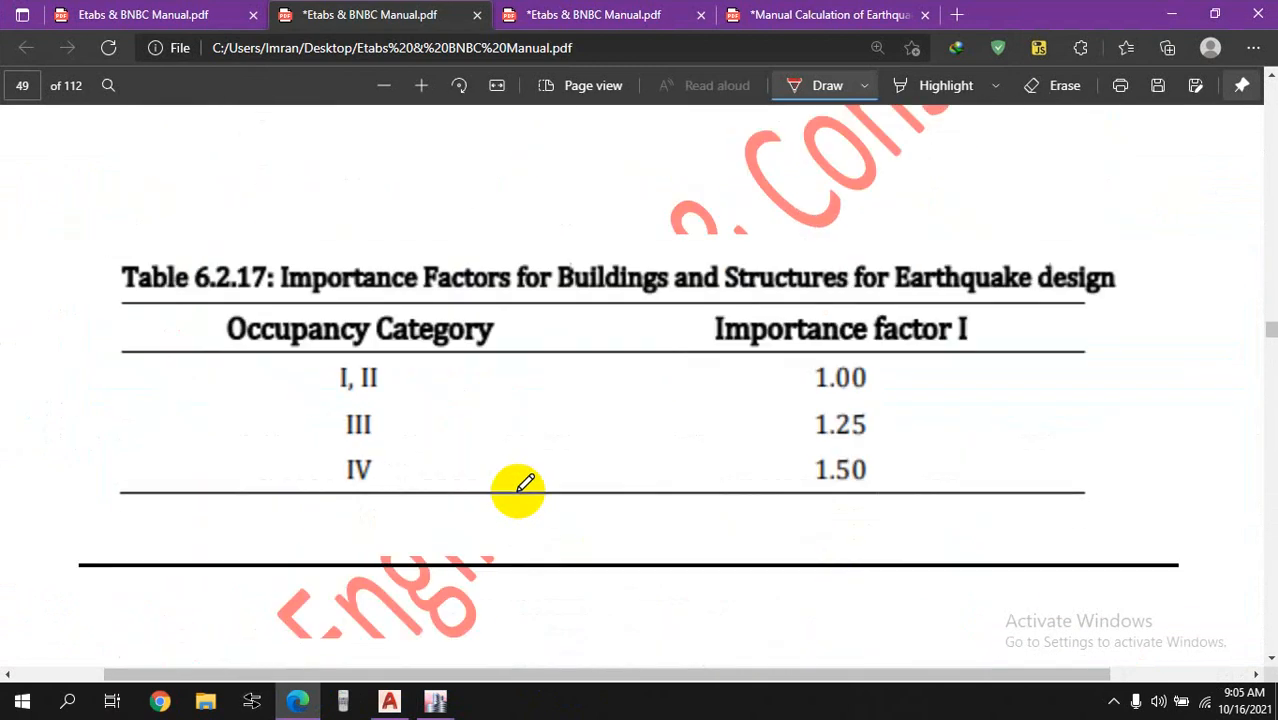
{"action": "scroll", "coordinate": [357, 458], "scroll_direction": "up", "scroll_amount": 1}
{"action": "mouse_move", "coordinate": [360, 442]}
{"action": "left_mouse_down"}
{"action": "mouse_move", "coordinate": [385, 442]}
{"action": "mouse_move", "coordinate": [370, 476]}
{"action": "mouse_move", "coordinate": [810, 450]}
{"action": "left_mouse_up"}
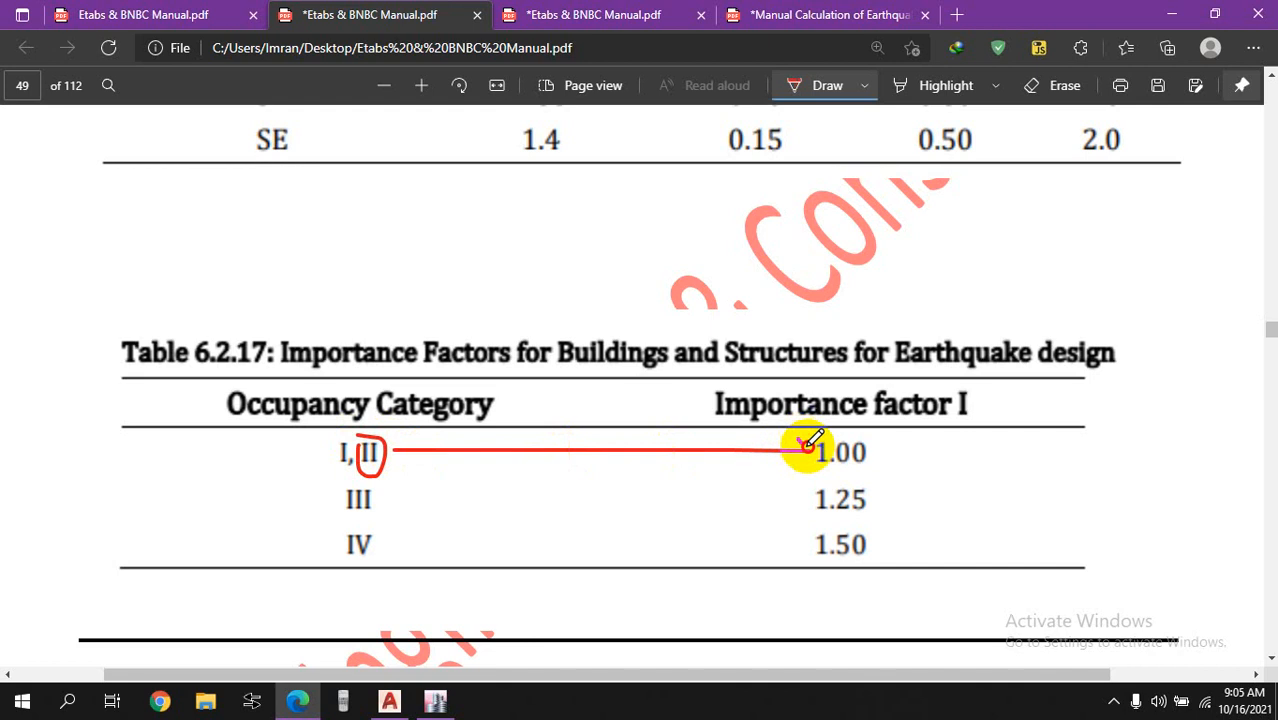
{"action": "left_click", "coordinate": [440, 703]}
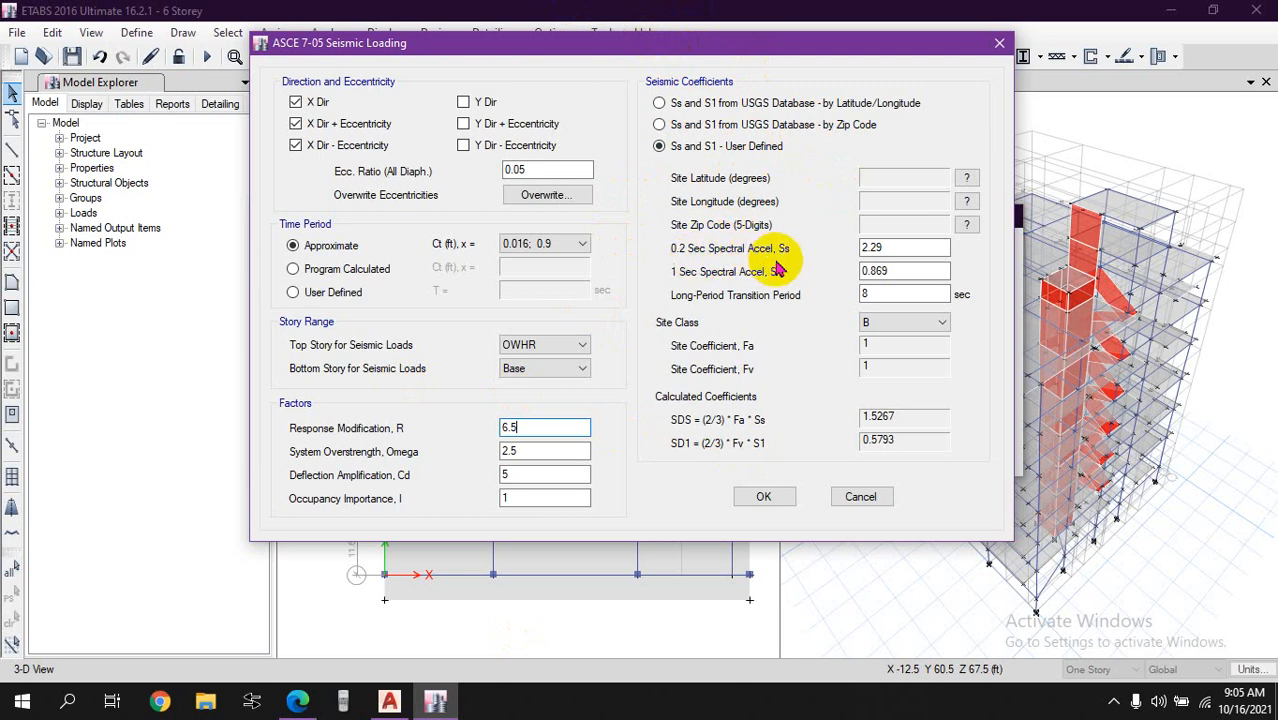
Look up the Zone-2 parameters in Table 6.C.1 of the BNBC manual and set the 0.2 sec spectral acceleration Ss to .5 in ETABS
{"action": "left_click", "coordinate": [298, 703]}
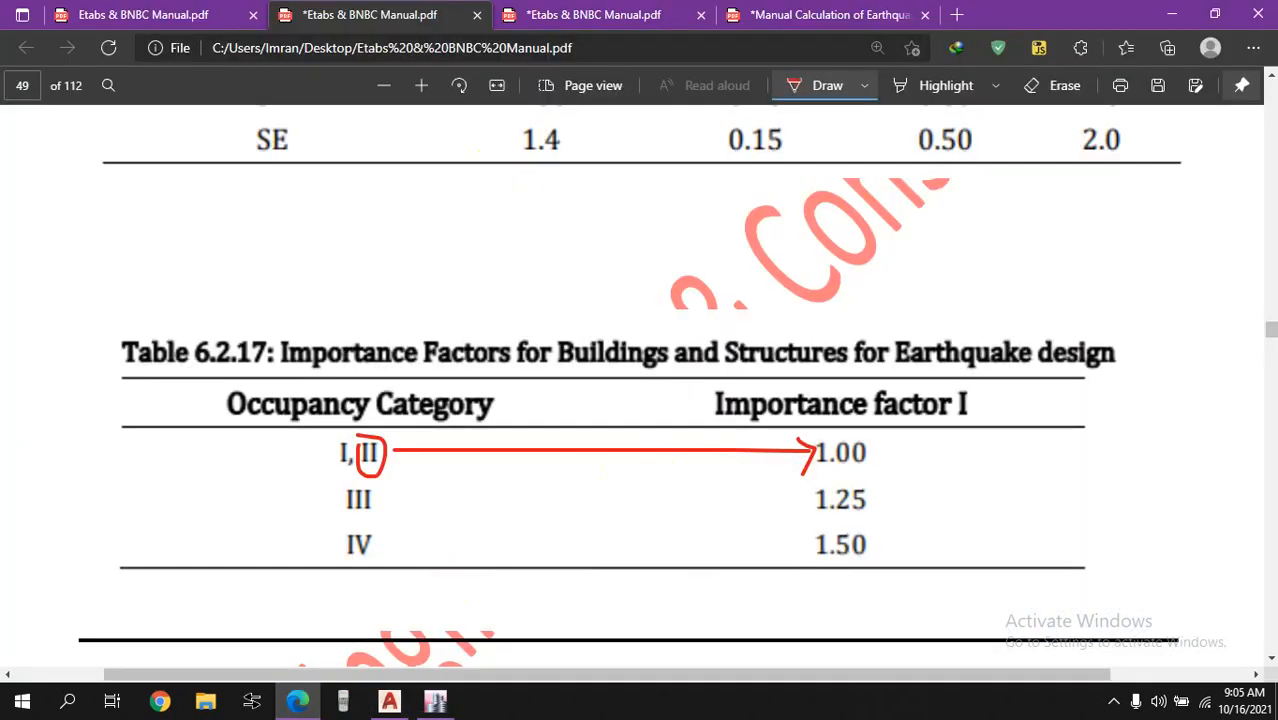
{"action": "scroll", "coordinate": [542, 448], "scroll_direction": "down", "scroll_amount": 15}
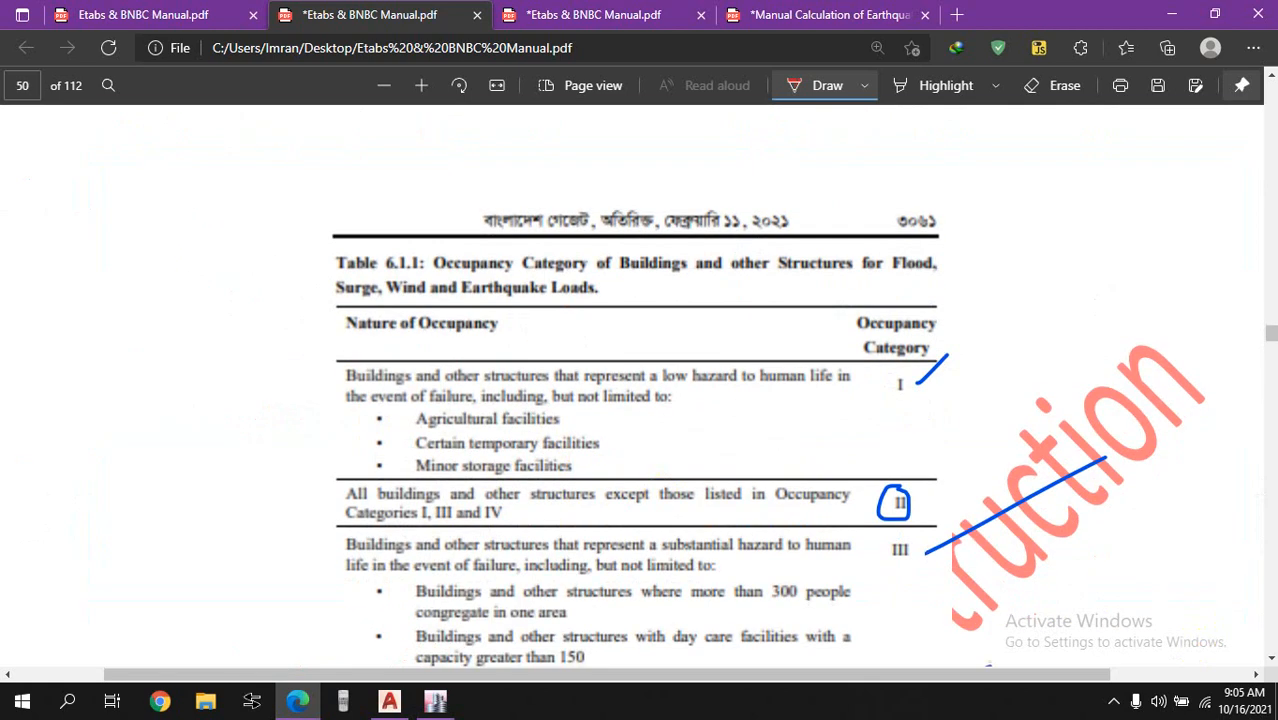
{"action": "scroll", "coordinate": [448, 414], "scroll_direction": "down", "scroll_amount": 15}
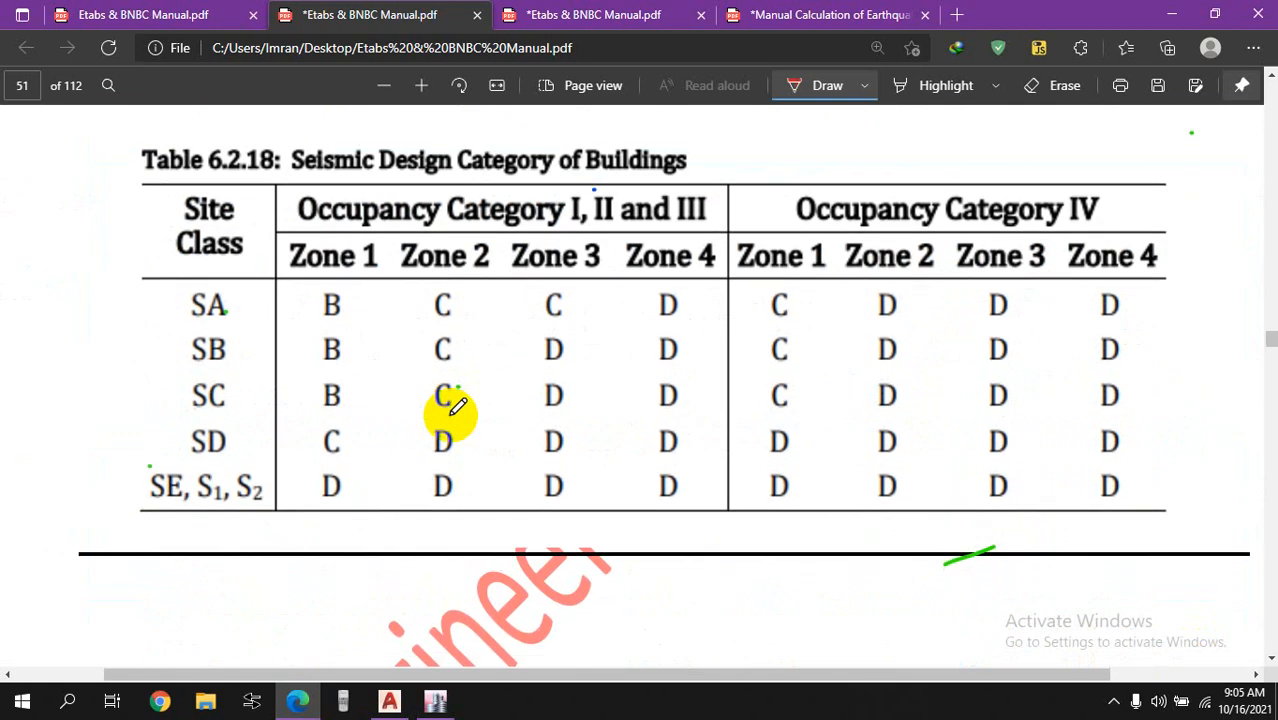
{"action": "scroll", "coordinate": [365, 456], "scroll_direction": "down", "scroll_amount": 20}
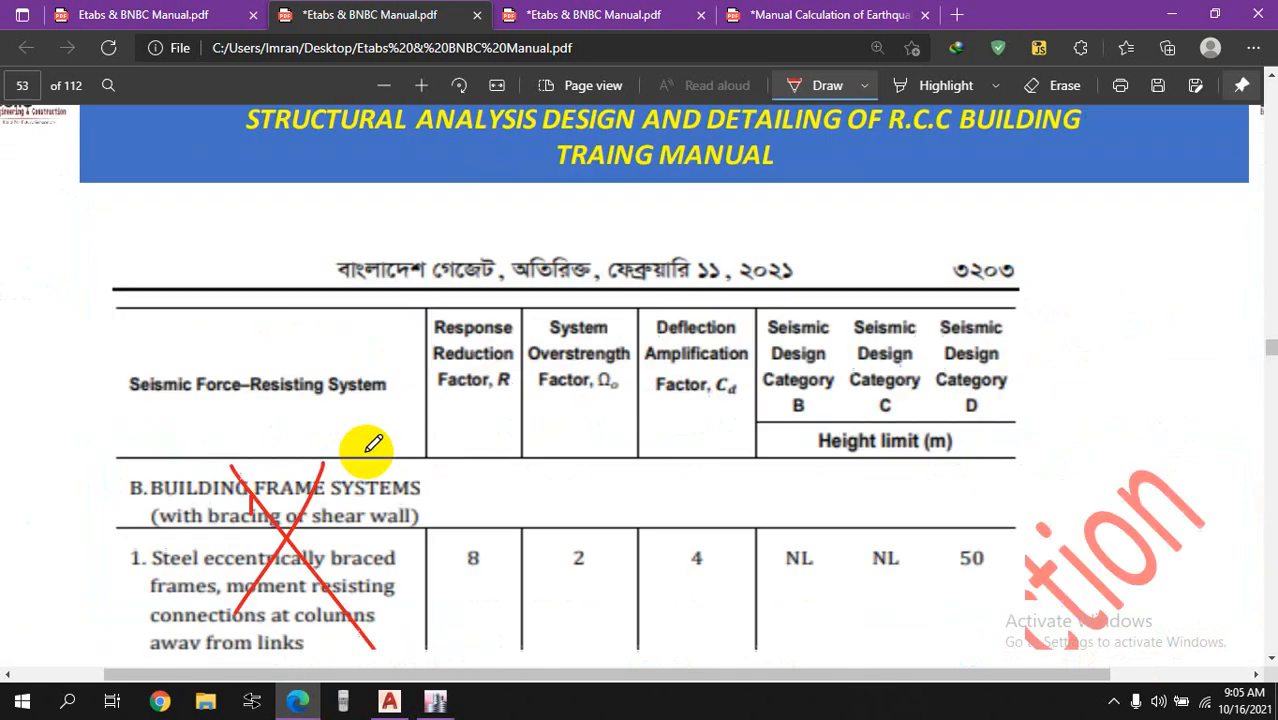
{"action": "scroll", "coordinate": [371, 446], "scroll_direction": "down", "scroll_amount": 20}
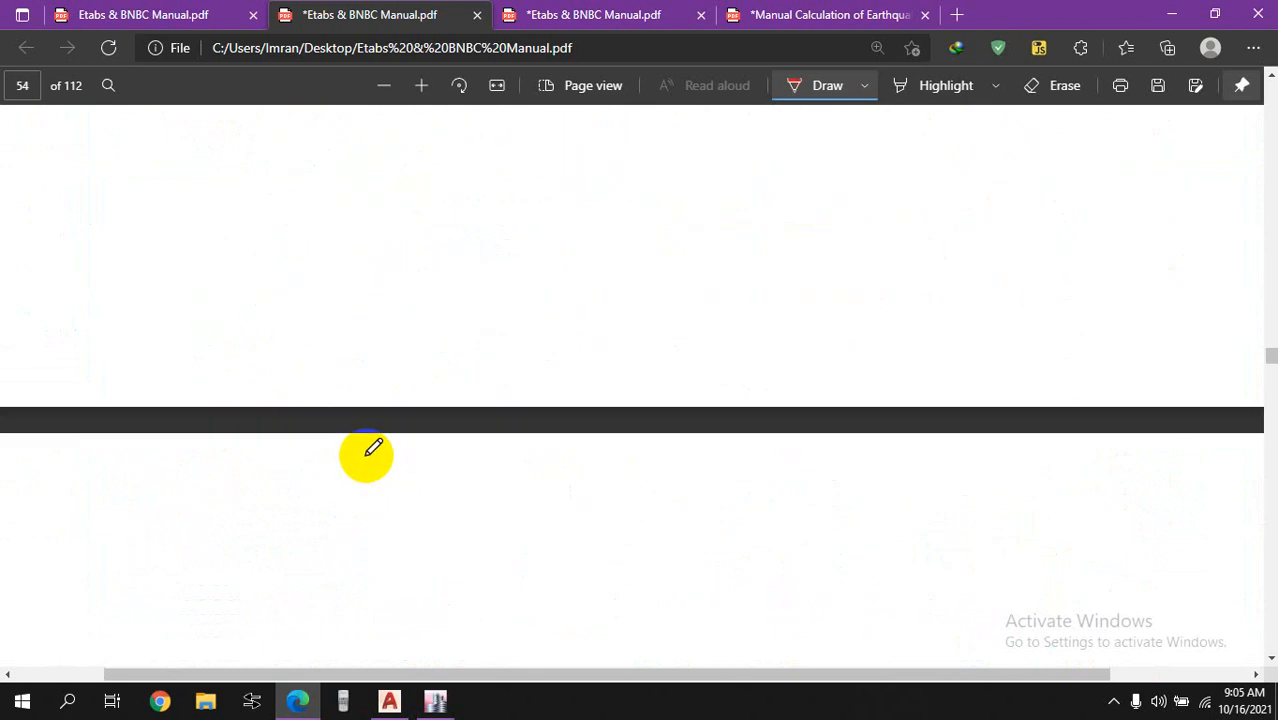
{"action": "scroll", "coordinate": [371, 446], "scroll_direction": "down", "scroll_amount": 20}
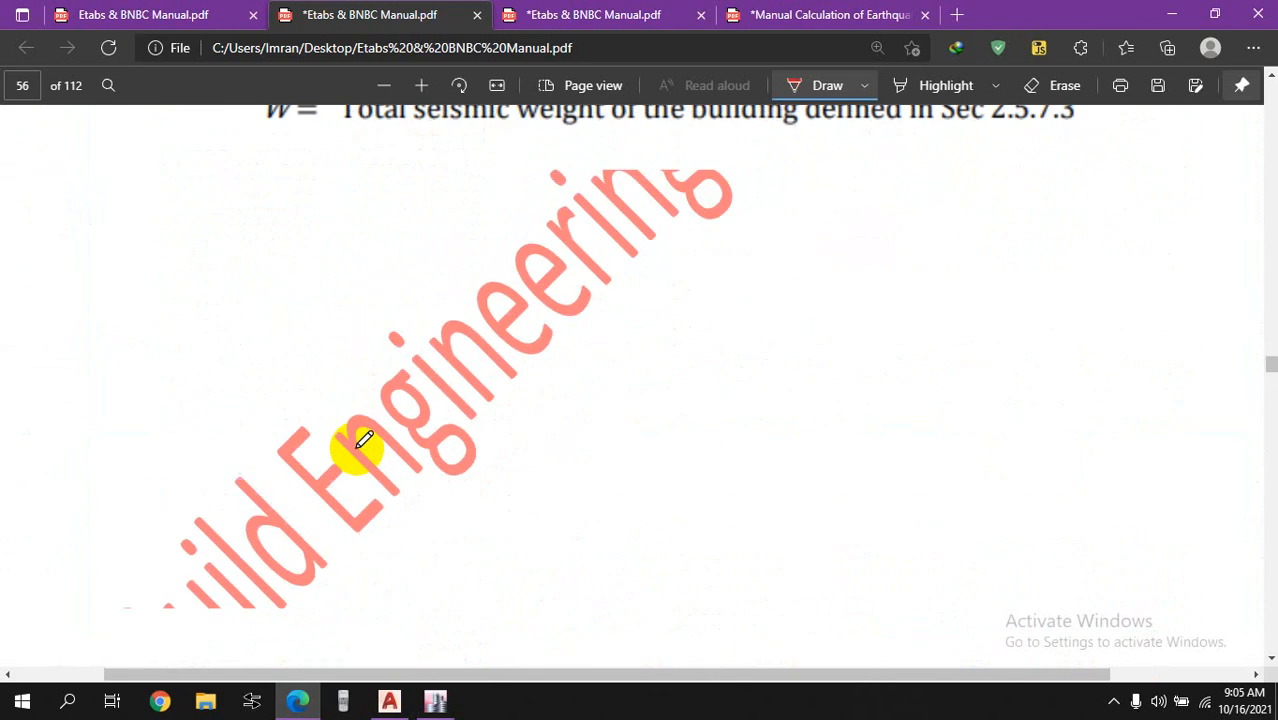
{"action": "scroll", "coordinate": [620, 615], "scroll_direction": "down", "scroll_amount": 20}
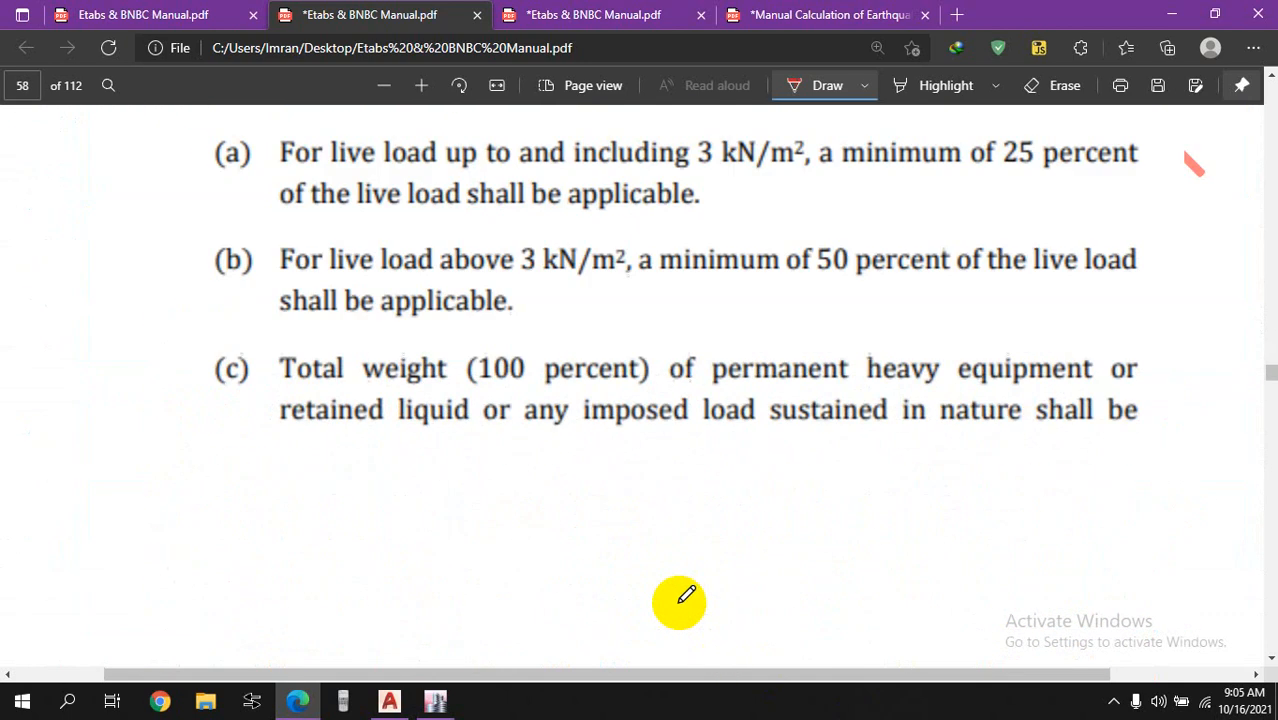
{"action": "scroll", "coordinate": [679, 602], "scroll_direction": "down", "scroll_amount": 20}
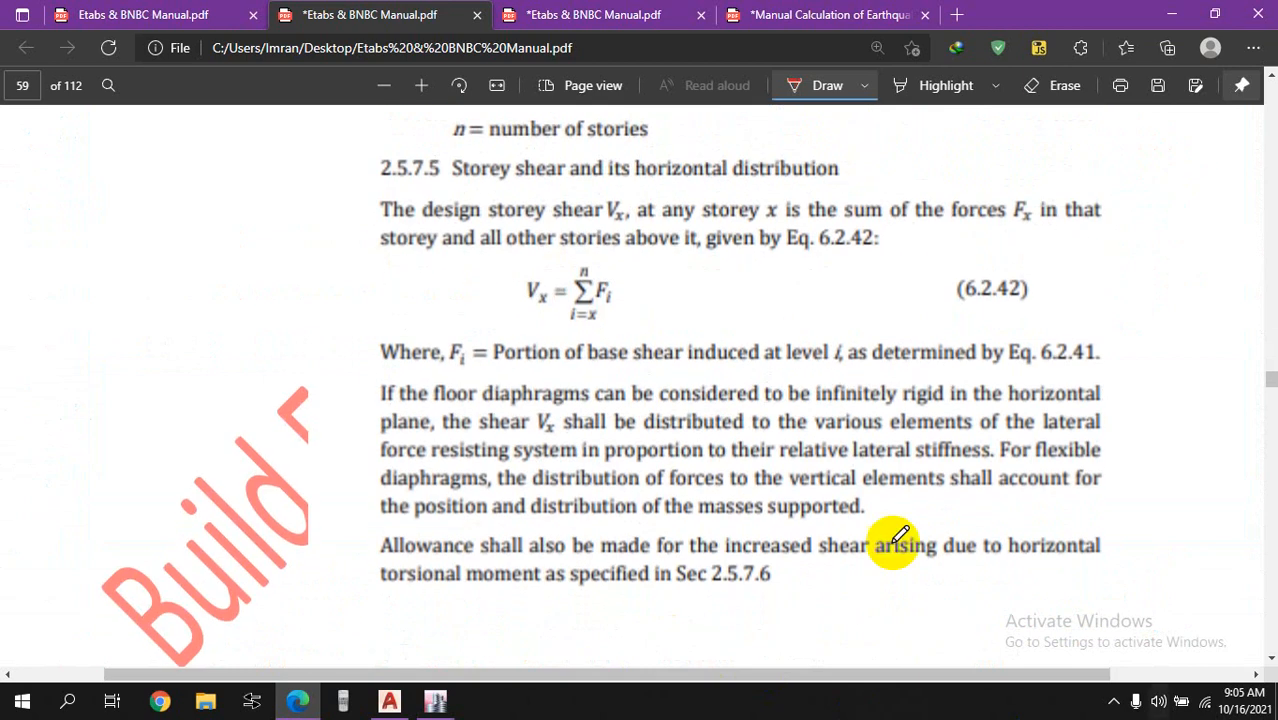
{"action": "scroll", "coordinate": [841, 530], "scroll_direction": "down", "scroll_amount": 20}
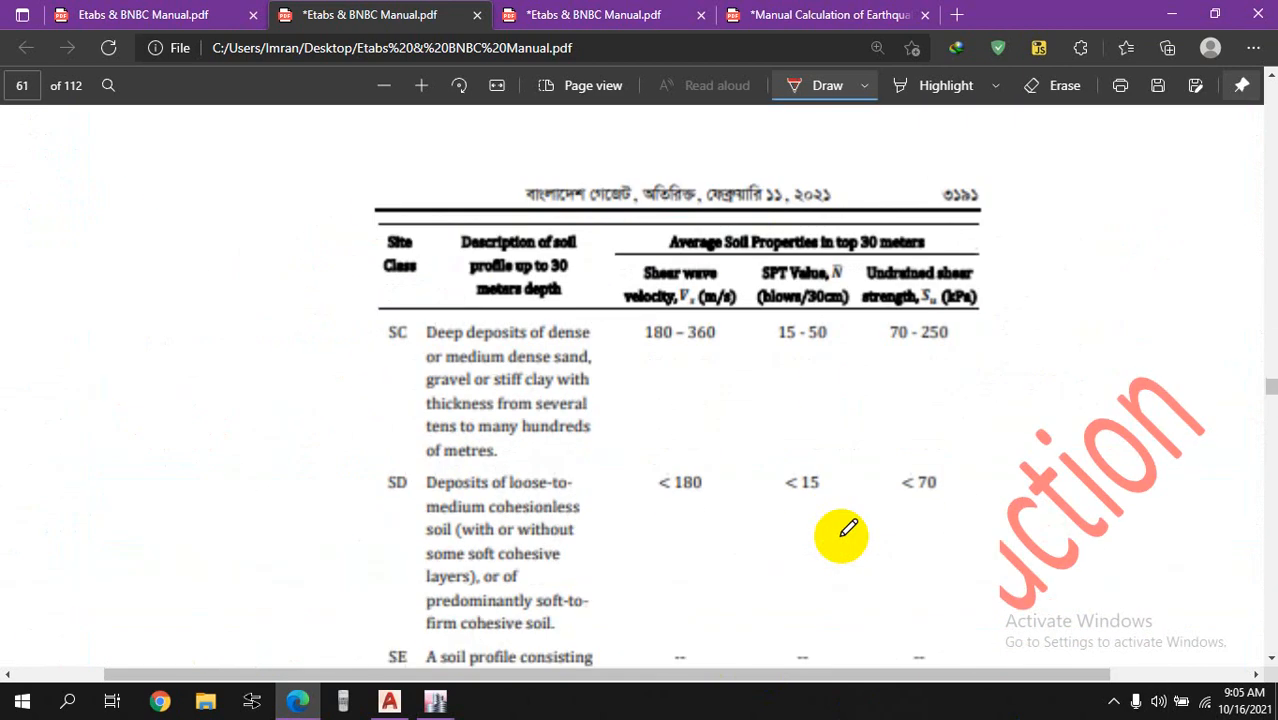
{"action": "scroll", "coordinate": [699, 465], "scroll_direction": "down", "scroll_amount": 15}
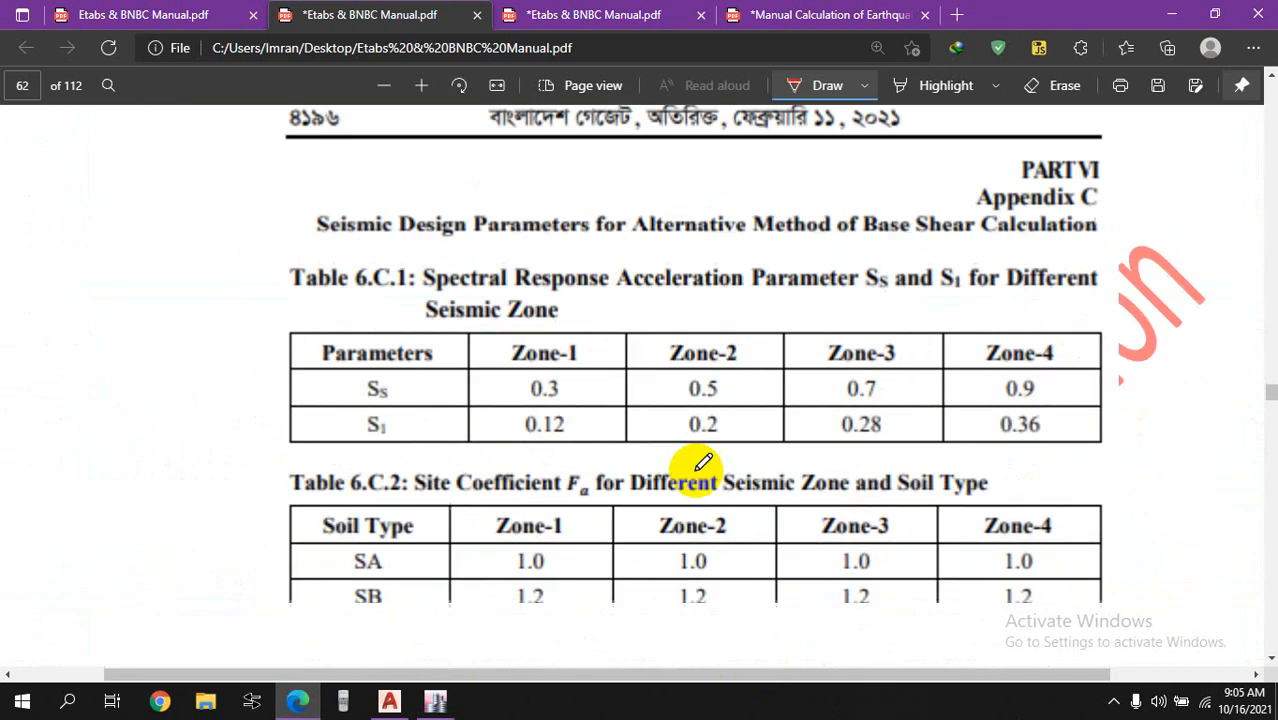
{"action": "scroll", "coordinate": [642, 351], "scroll_direction": "up", "scroll_amount": 3}
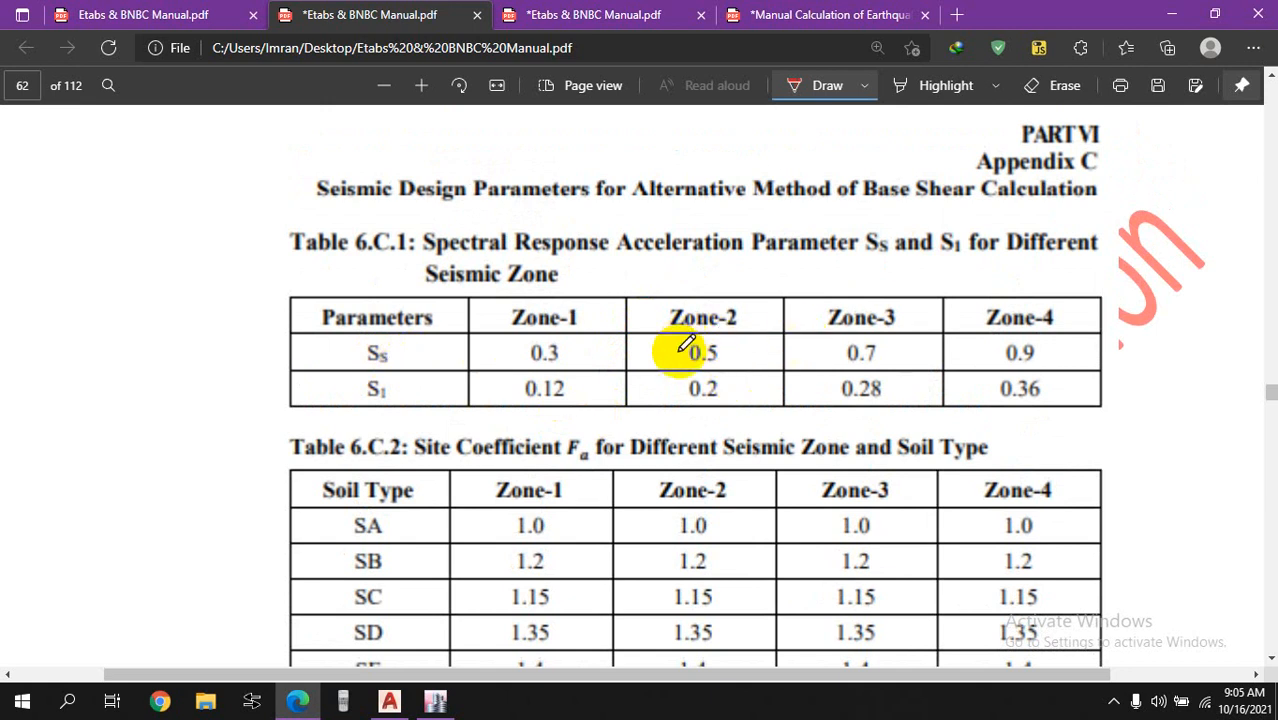
{"action": "left_click", "coordinate": [435, 700]}
{"action": "double_click", "coordinate": [896, 247]}
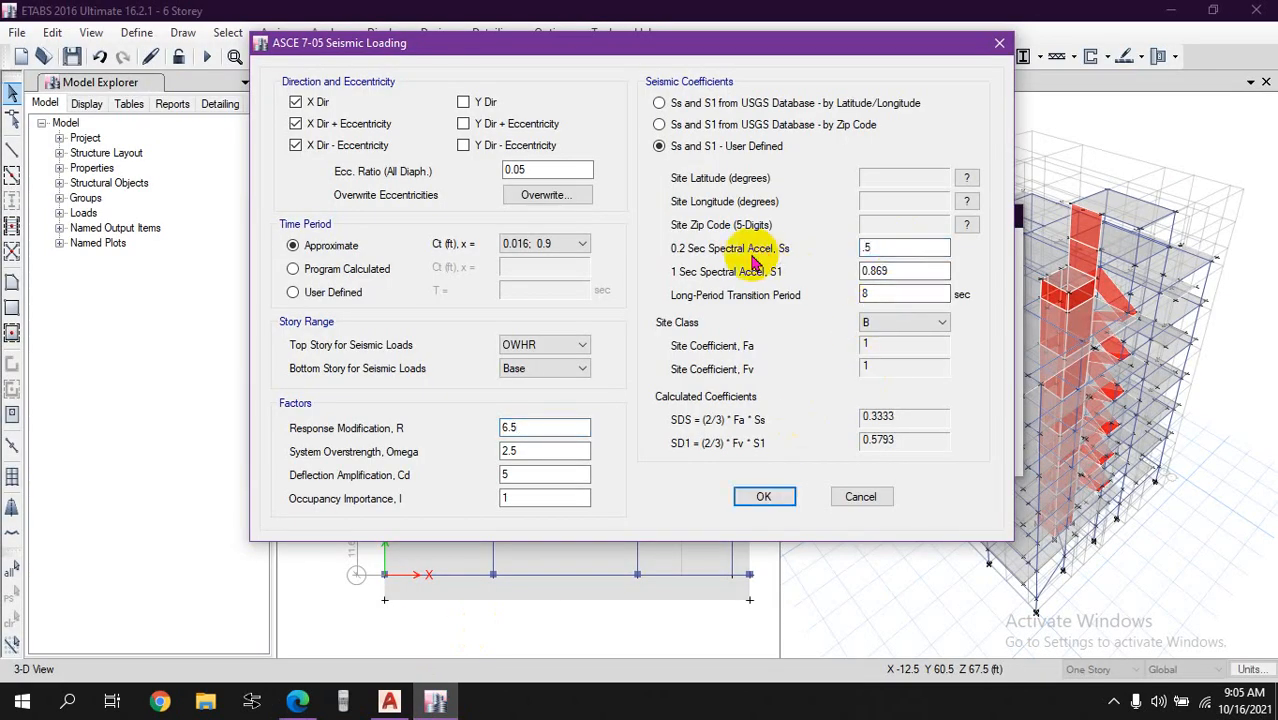
Recheck Table 6.C.1 in the manual and set the 1 sec spectral acceleration S1 to .2 in ETABS
{"action": "double_click", "coordinate": [885, 271]}
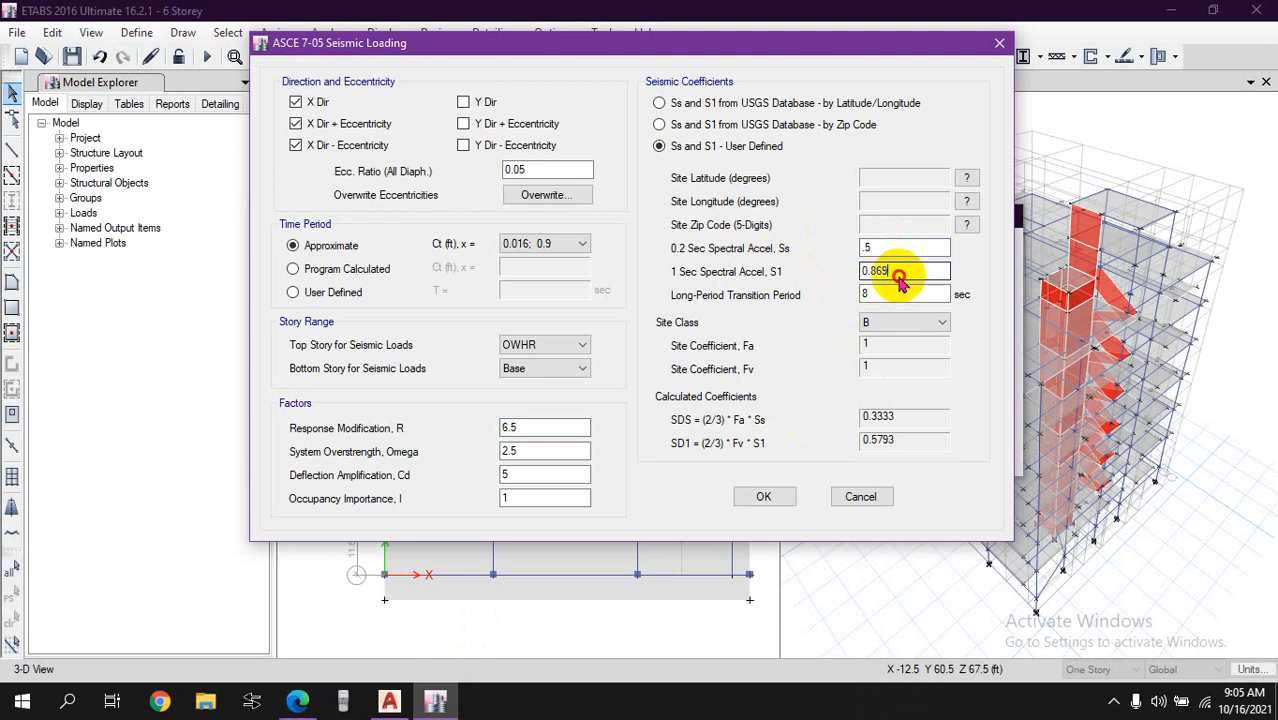
{"action": "left_click", "coordinate": [298, 703]}
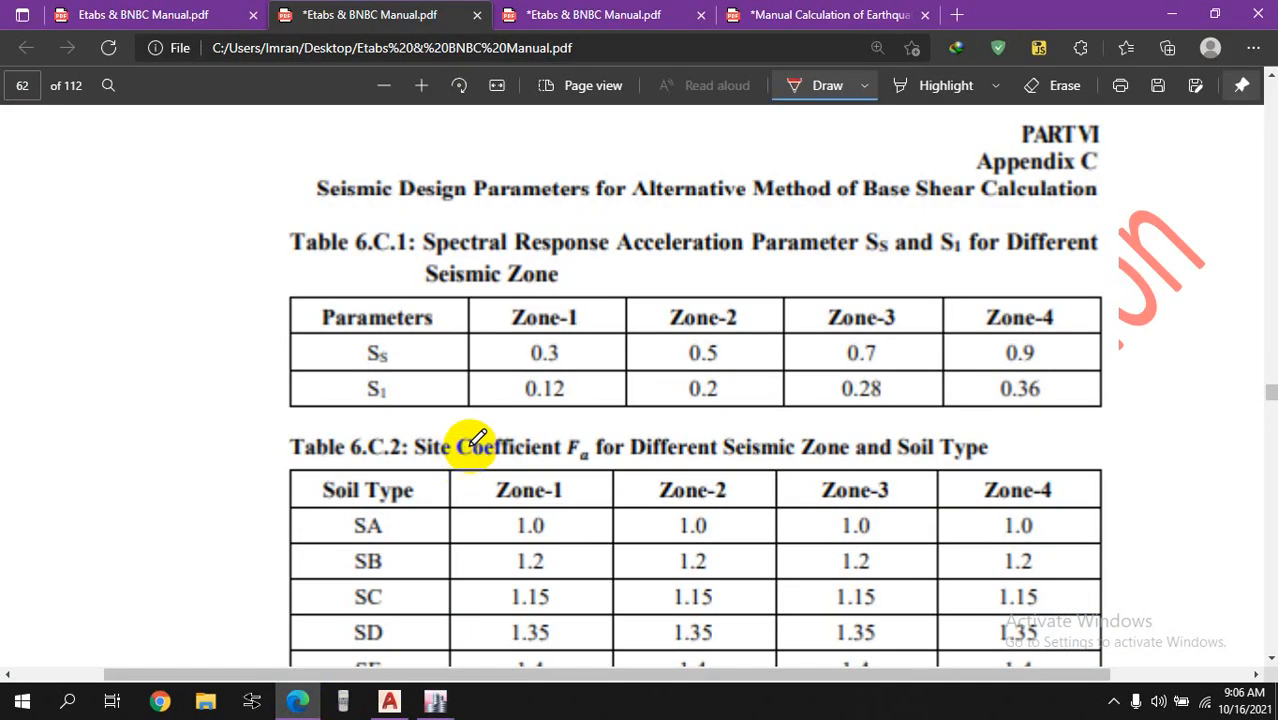
{"action": "left_click", "coordinate": [1165, 12]}
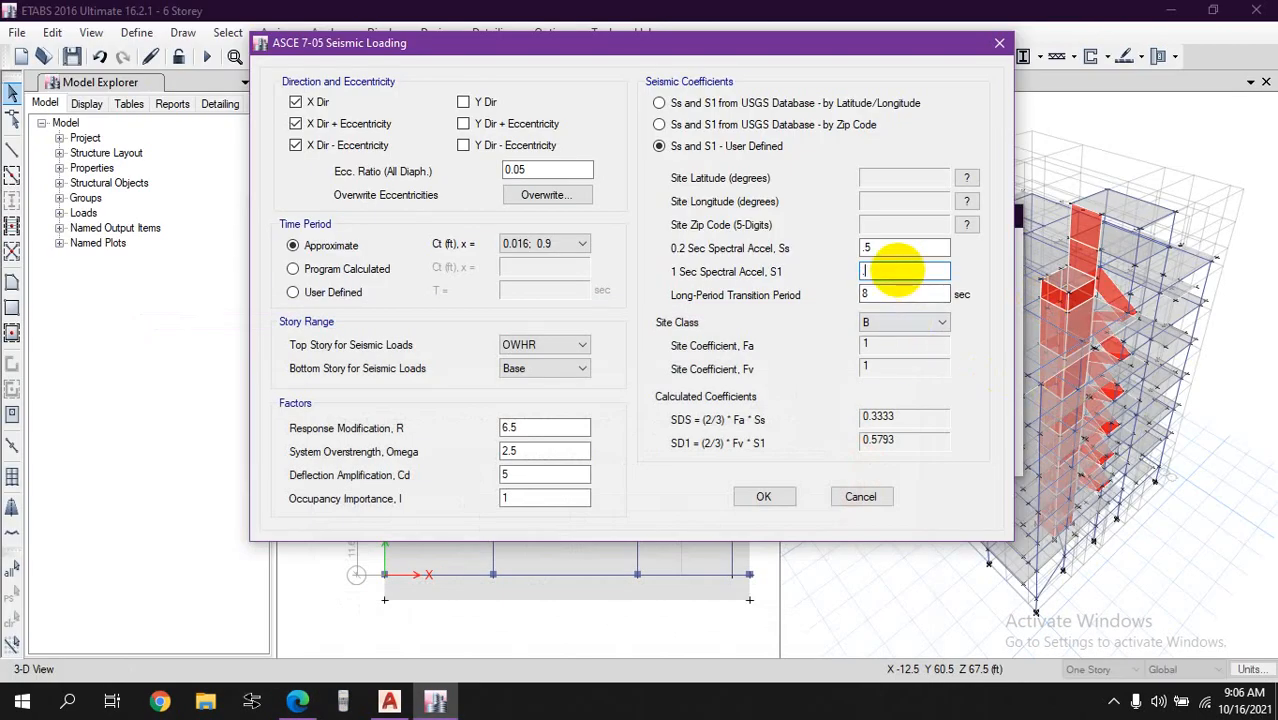
Select the long-period transition period value for editing, then switch to the BNBC manual and compare its open copies
{"action": "left_click", "coordinate": [904, 294]}
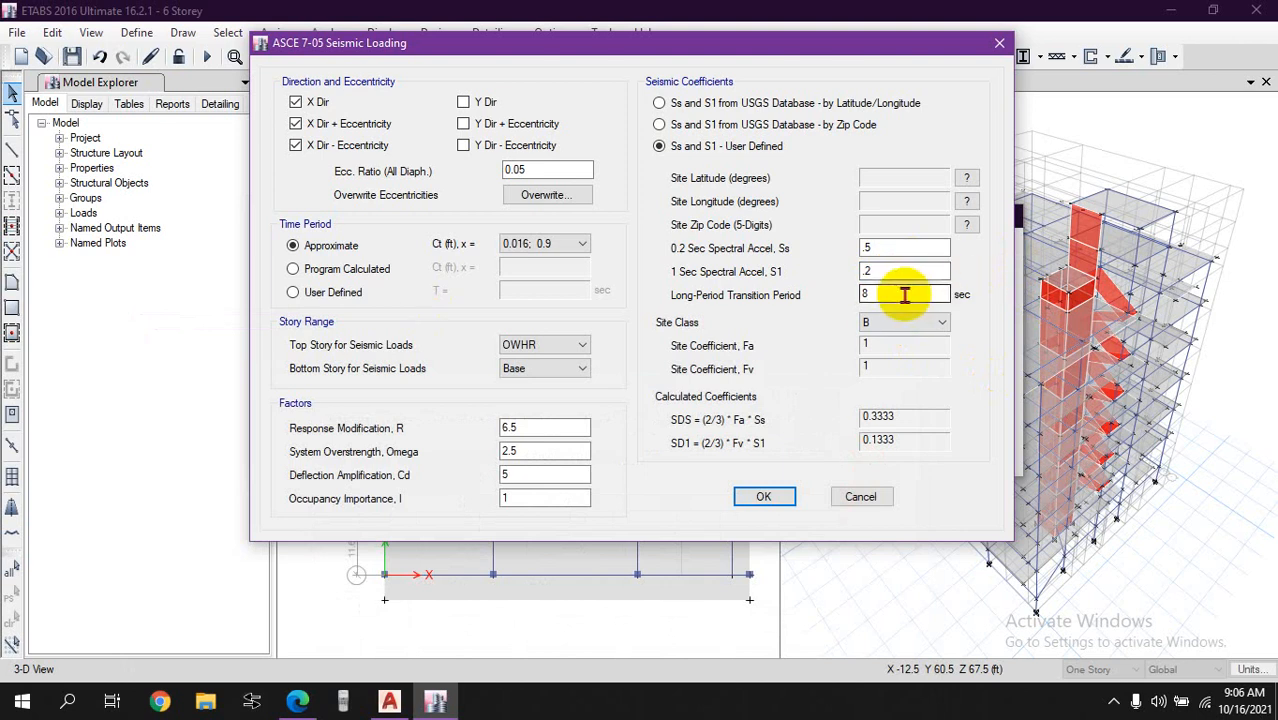
{"action": "double_click", "coordinate": [915, 294]}
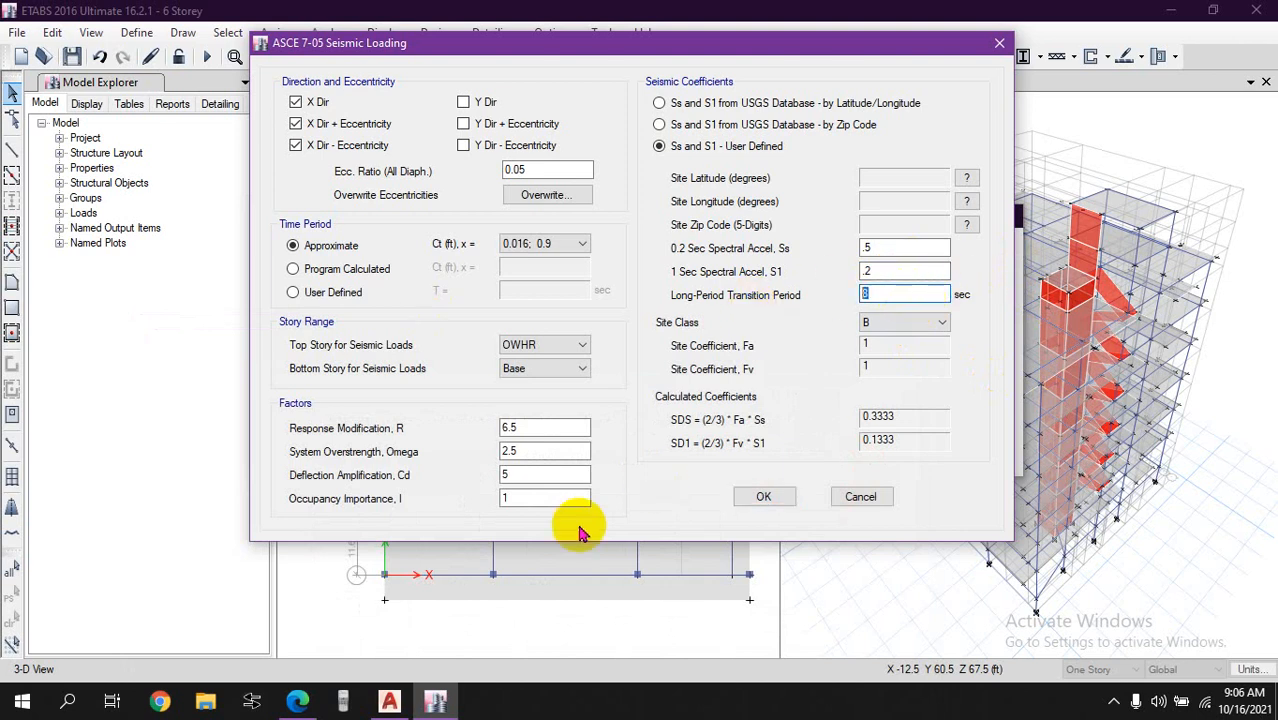
{"action": "left_click", "coordinate": [298, 700]}
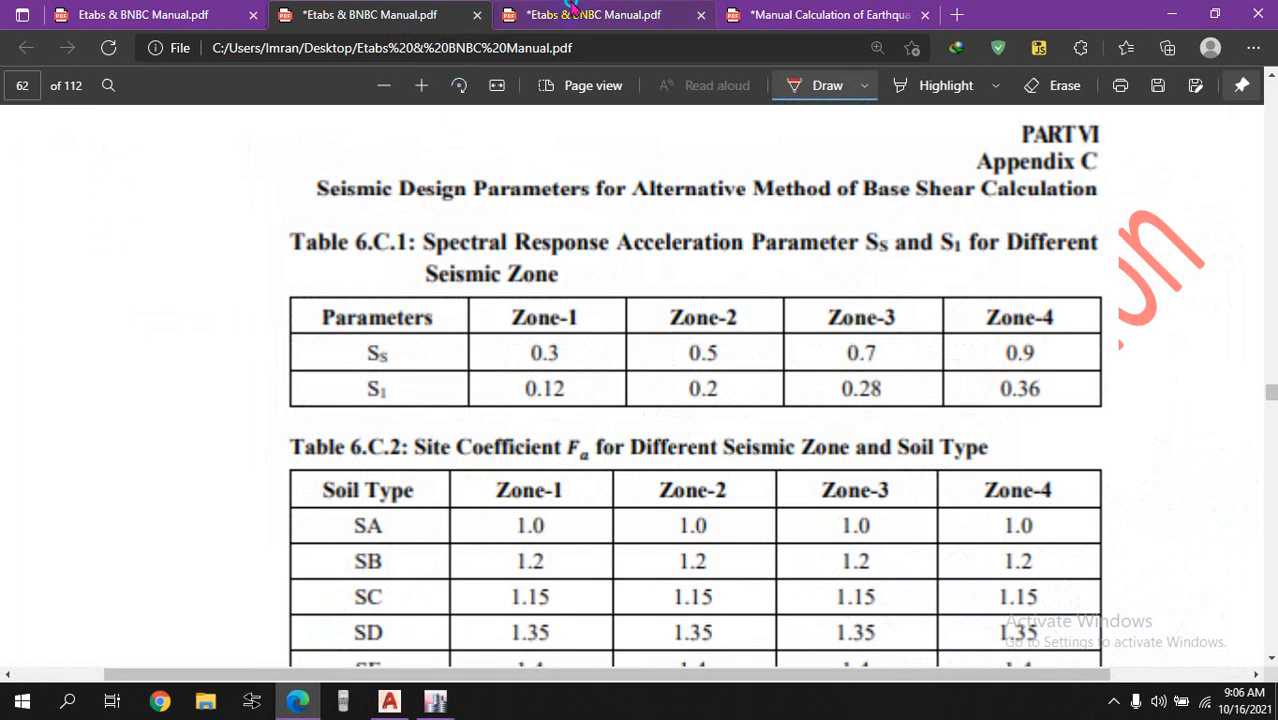
{"action": "right_click", "coordinate": [567, 10]}
{"action": "left_click", "coordinate": [585, 14]}
{"action": "left_click", "coordinate": [760, 14]}
{"action": "left_click", "coordinate": [610, 14]}
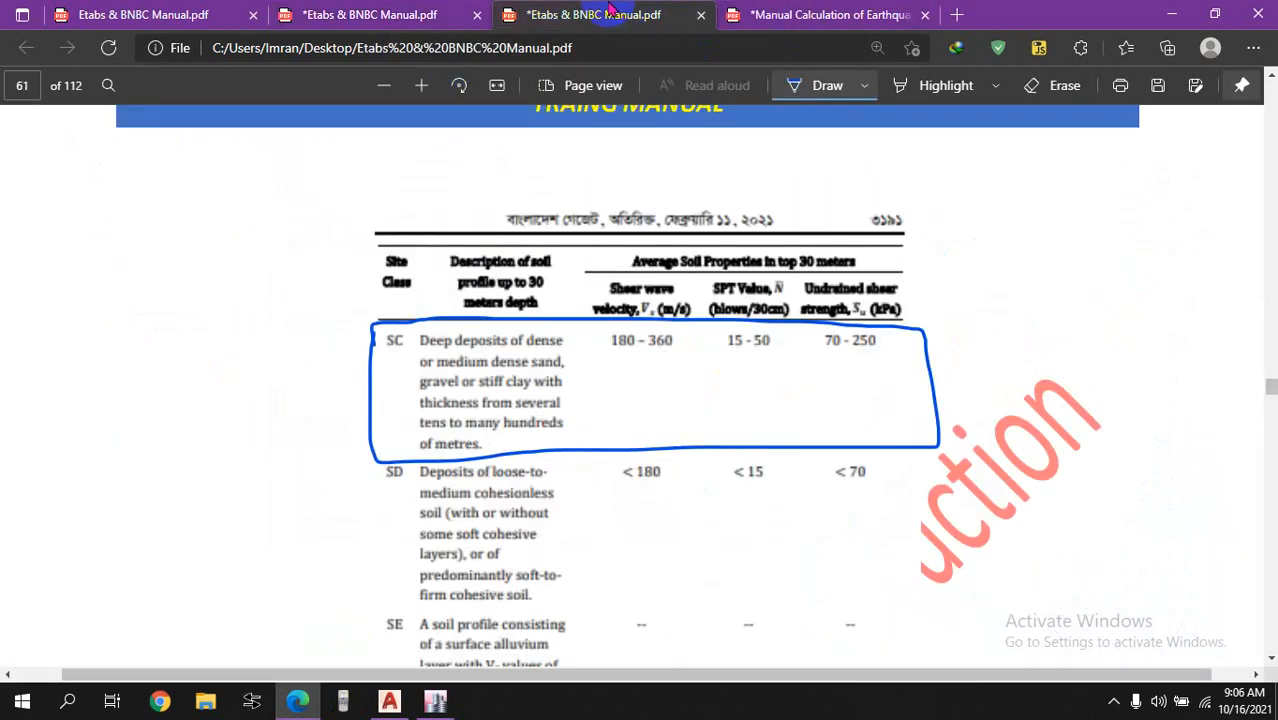
{"action": "left_click", "coordinate": [418, 12]}
{"action": "left_click", "coordinate": [95, 9]}
{"action": "left_click", "coordinate": [527, 10]}
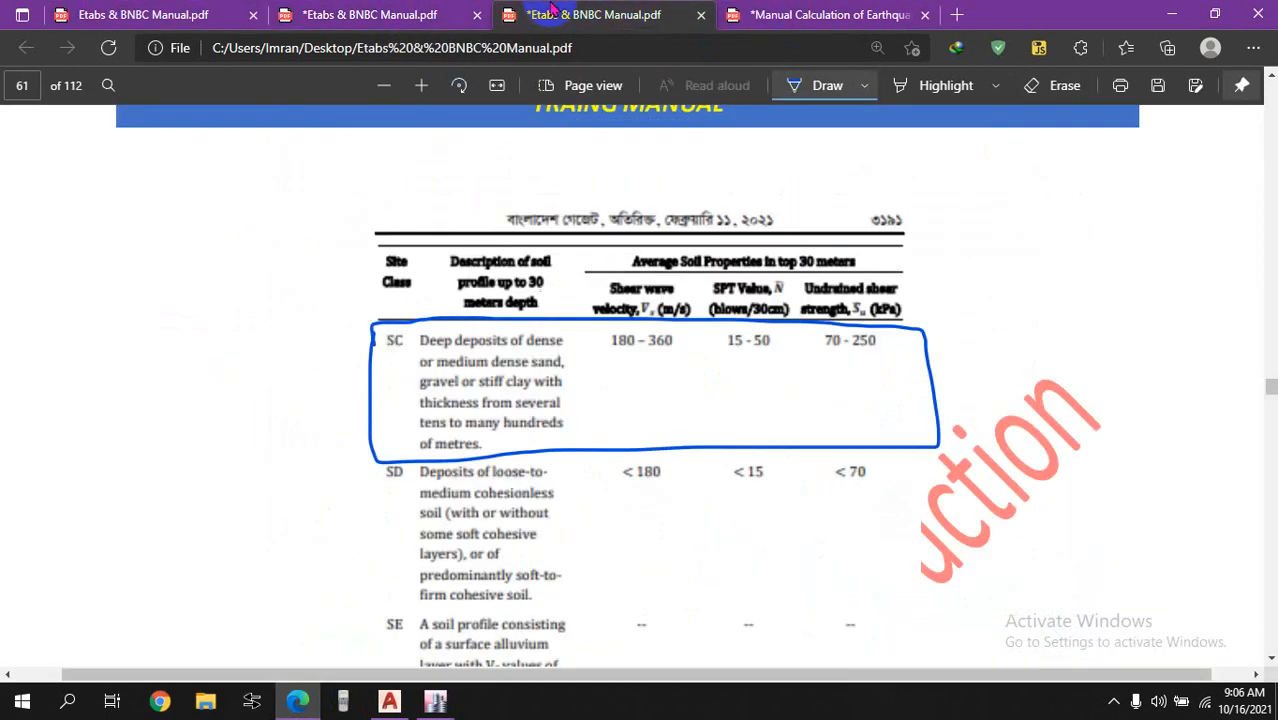
{"action": "left_click", "coordinate": [370, 12]}
{"action": "left_click", "coordinate": [590, 14]}
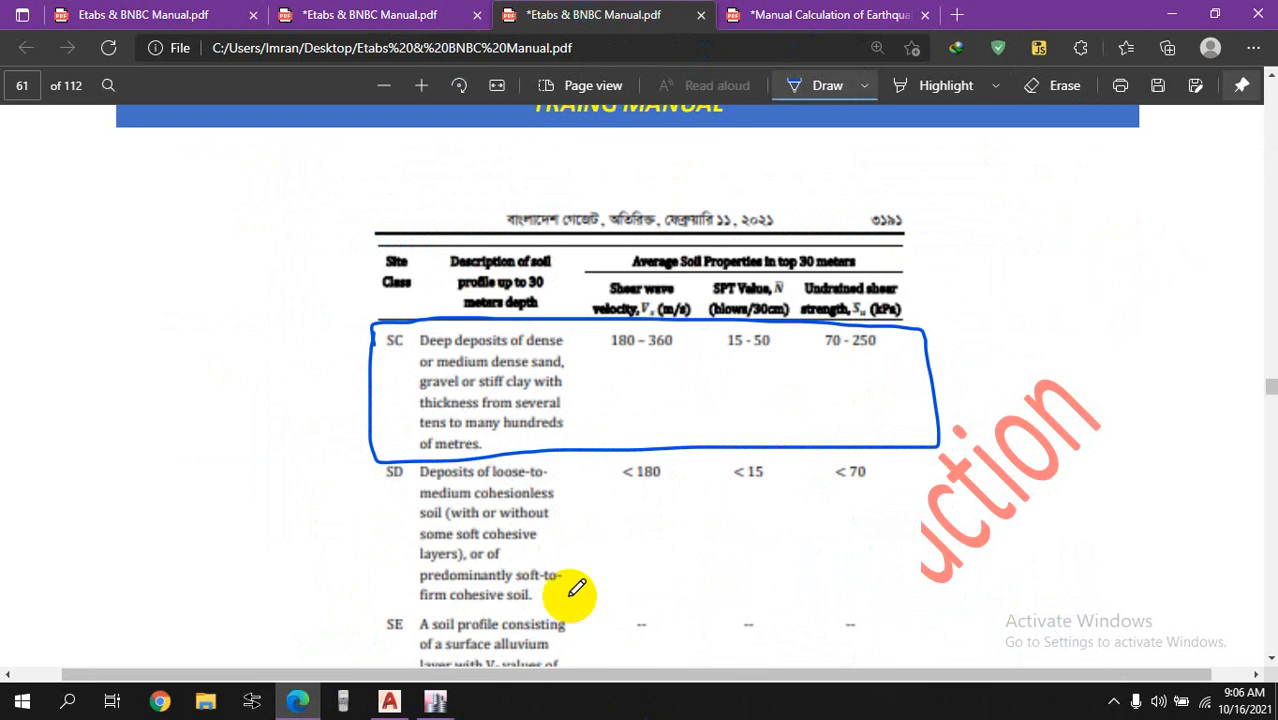
Find Table 6.2.16 of site-dependent soil factors in the BNBC manual and outline its TB, TC and TD columns in blue
{"action": "scroll", "coordinate": [577, 590], "scroll_direction": "down", "scroll_amount": 10}
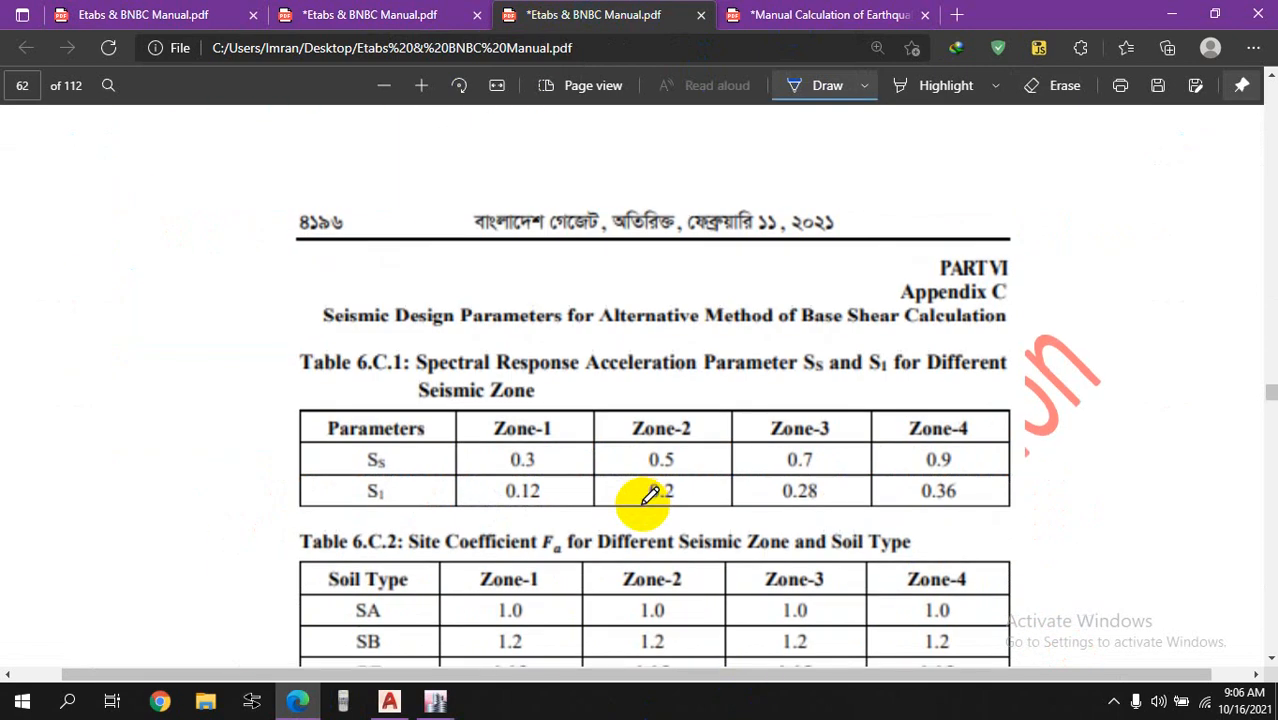
{"action": "scroll", "coordinate": [650, 497], "scroll_direction": "up", "scroll_amount": 20}
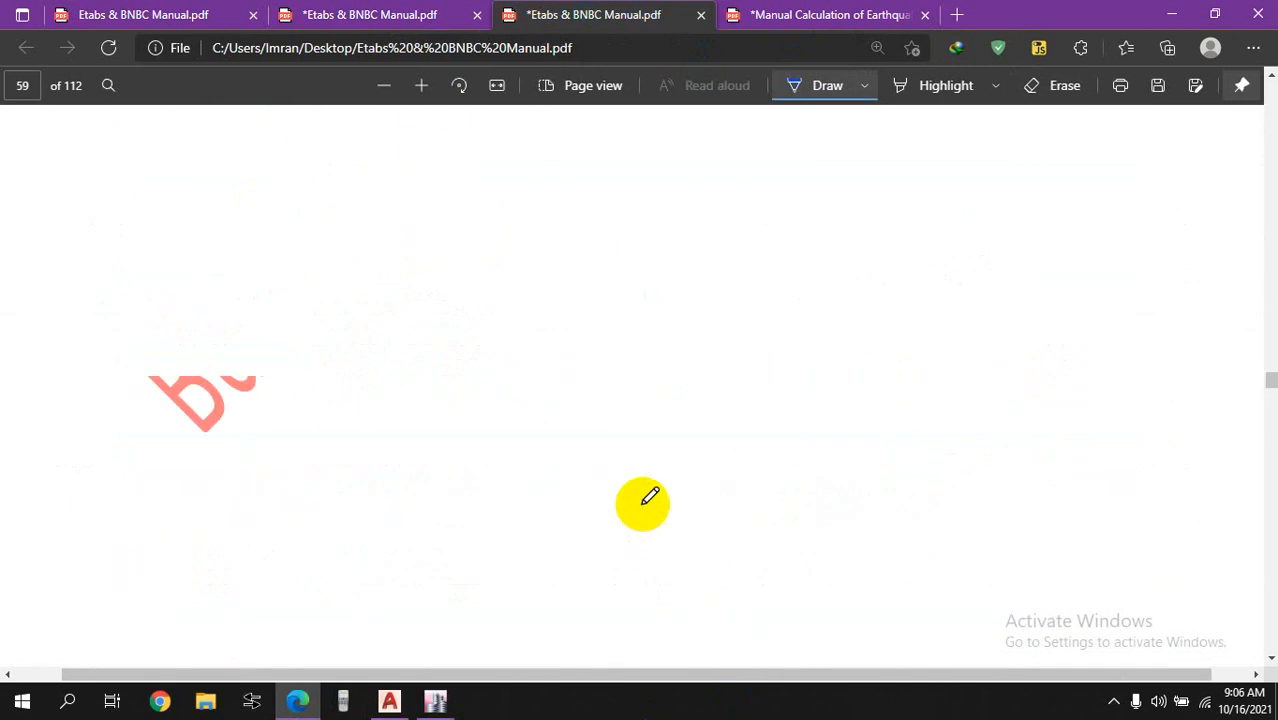
{"action": "scroll", "coordinate": [650, 497], "scroll_direction": "up", "scroll_amount": 15}
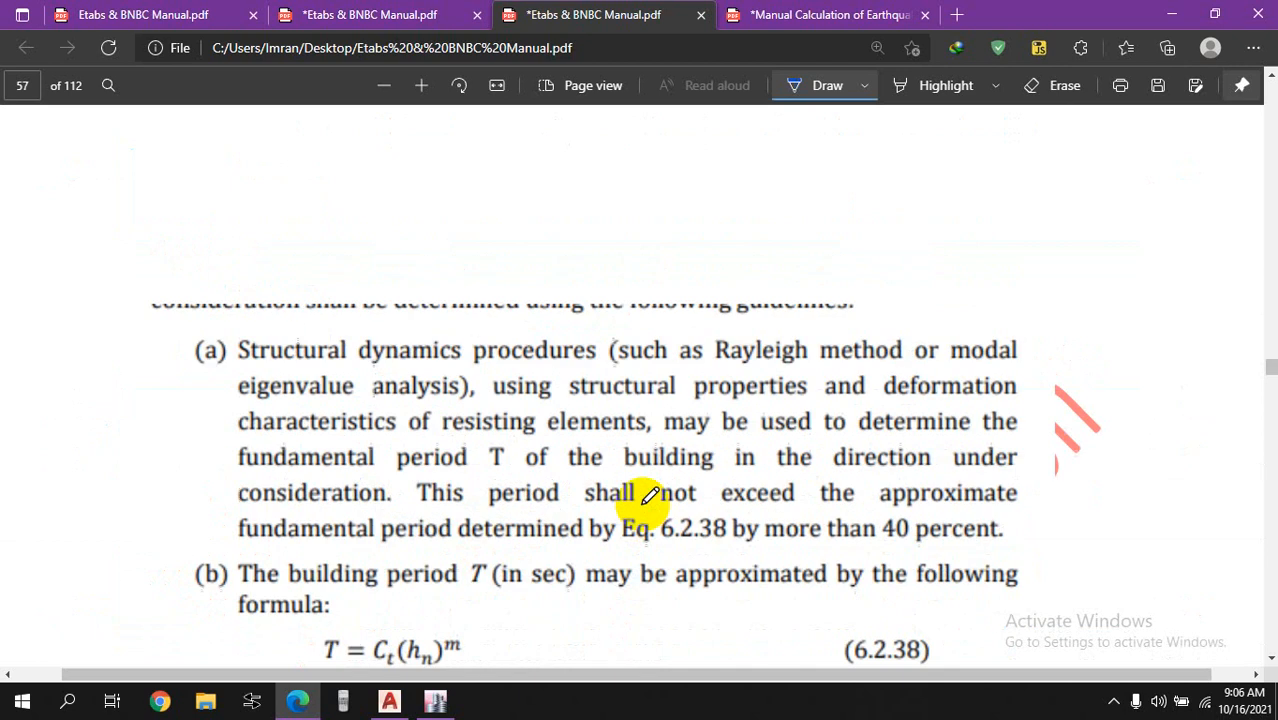
{"action": "scroll", "coordinate": [650, 497], "scroll_direction": "up", "scroll_amount": 15}
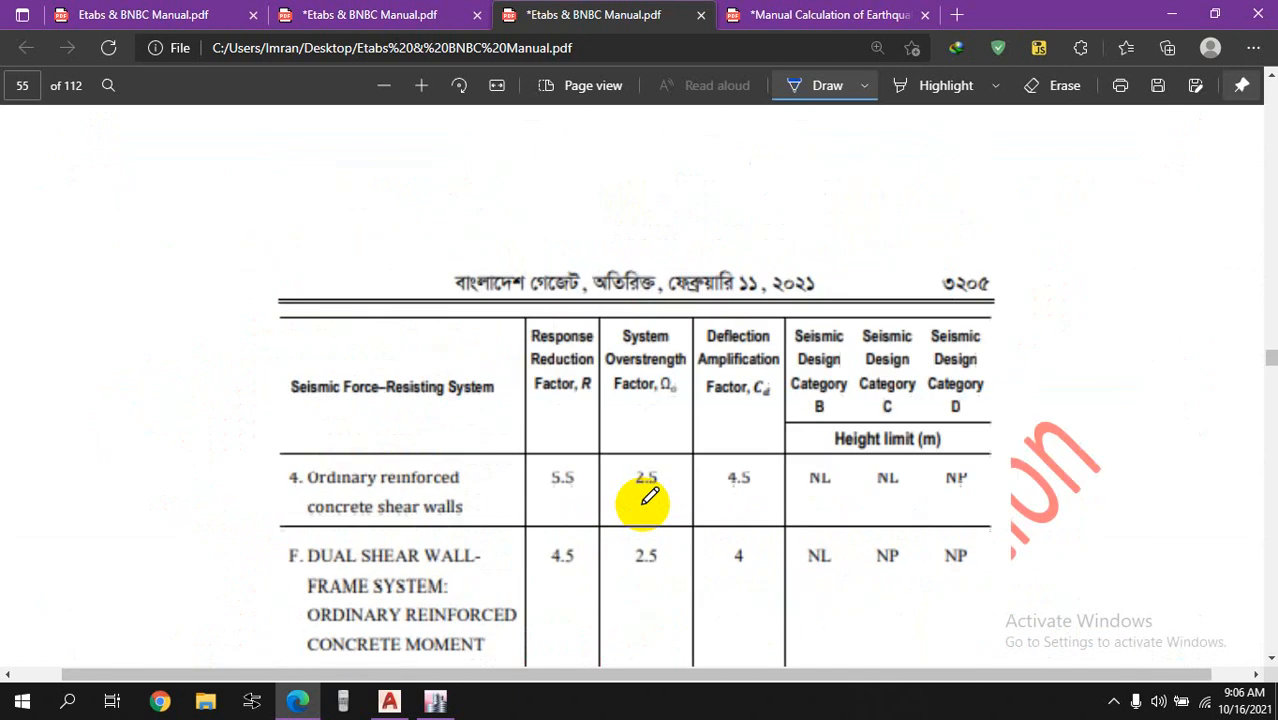
{"action": "scroll", "coordinate": [650, 497], "scroll_direction": "up", "scroll_amount": 15}
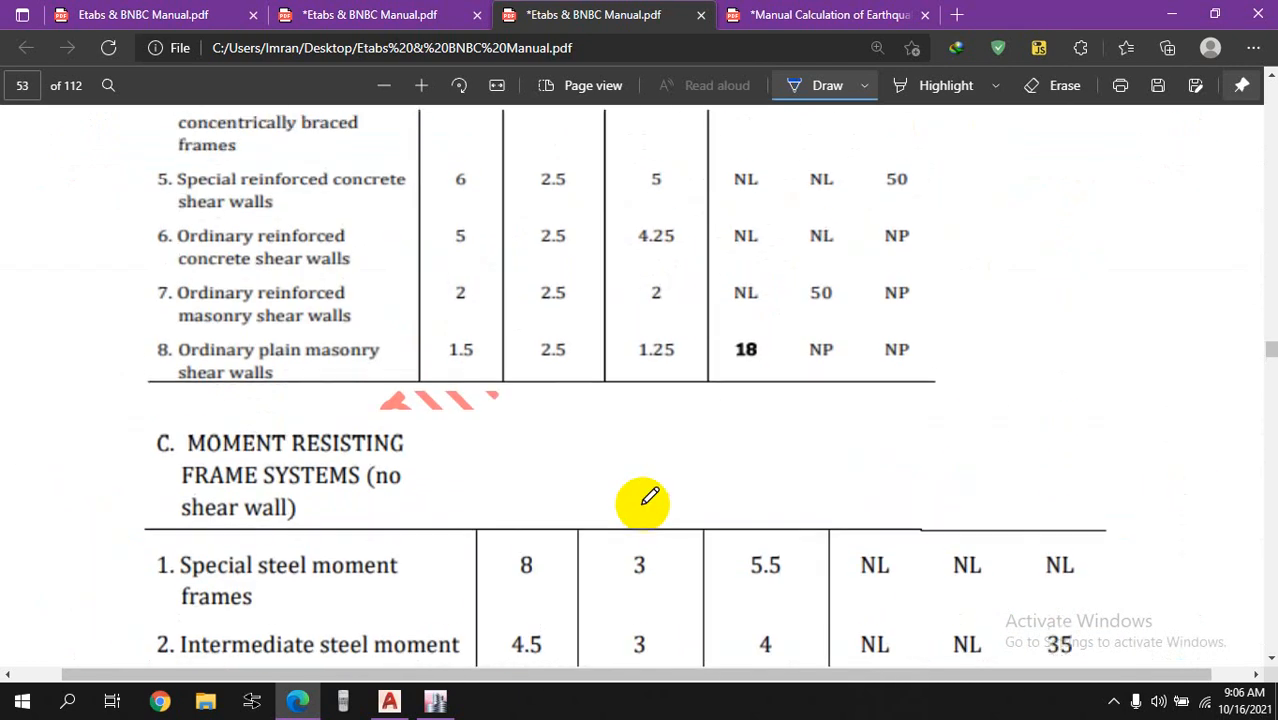
{"action": "scroll", "coordinate": [650, 497], "scroll_direction": "up", "scroll_amount": 15}
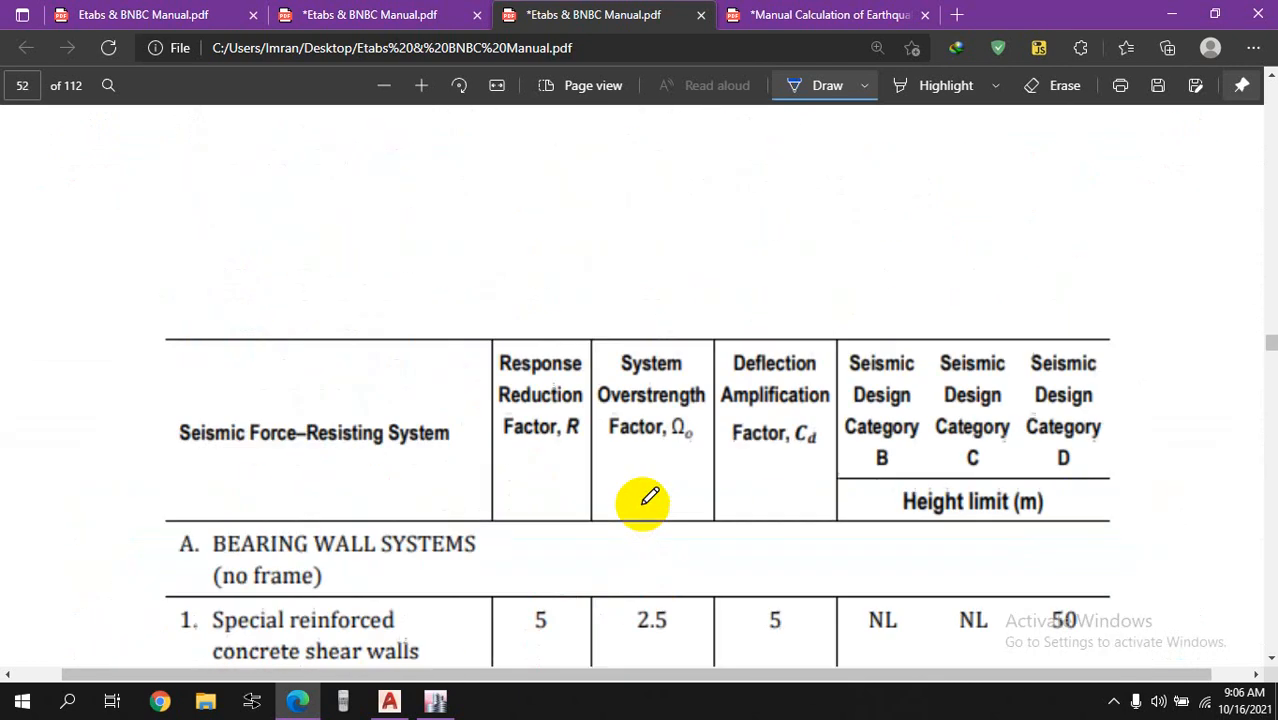
{"action": "scroll", "coordinate": [650, 497], "scroll_direction": "up", "scroll_amount": 15}
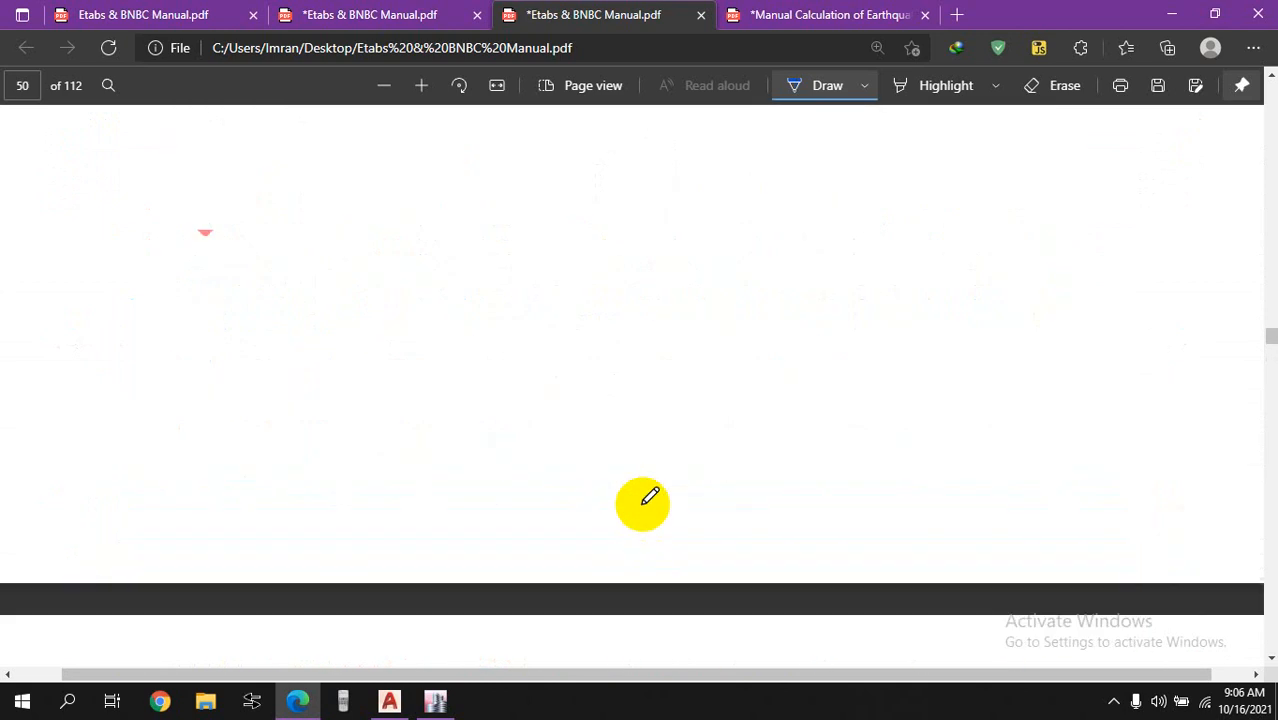
{"action": "scroll", "coordinate": [650, 497], "scroll_direction": "up", "scroll_amount": 15}
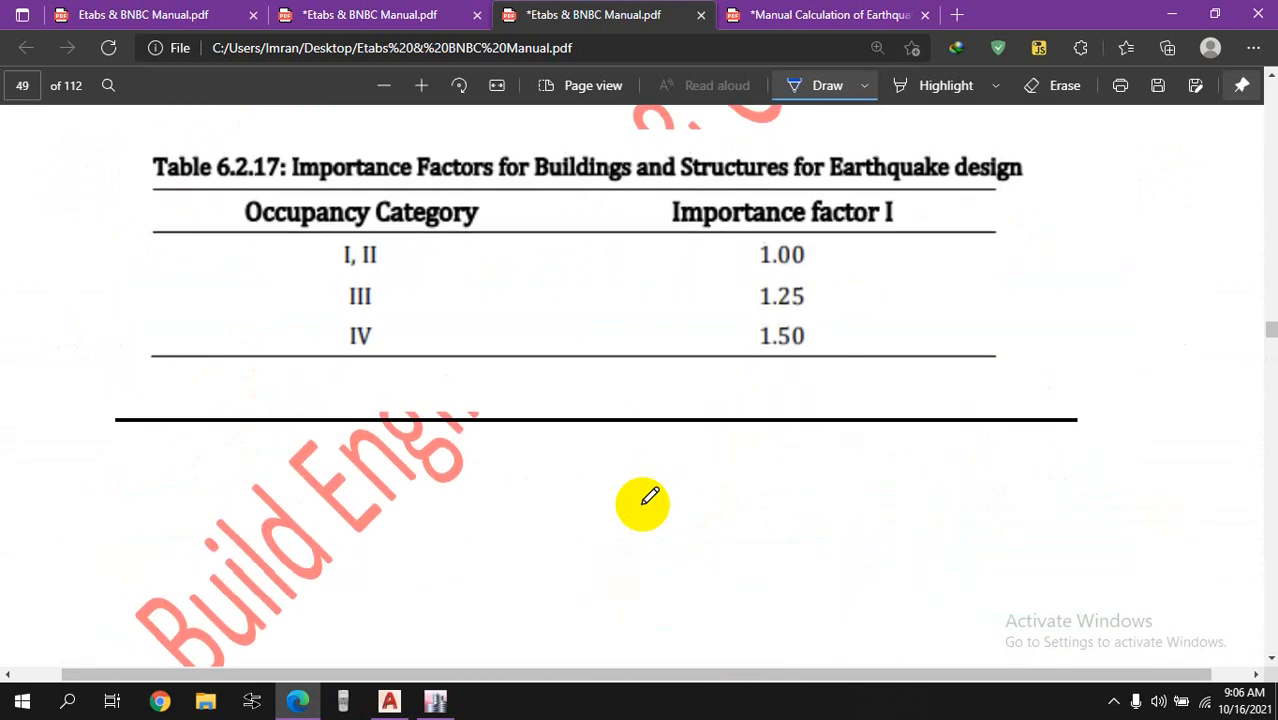
{"action": "scroll", "coordinate": [645, 499], "scroll_direction": "up", "scroll_amount": 10}
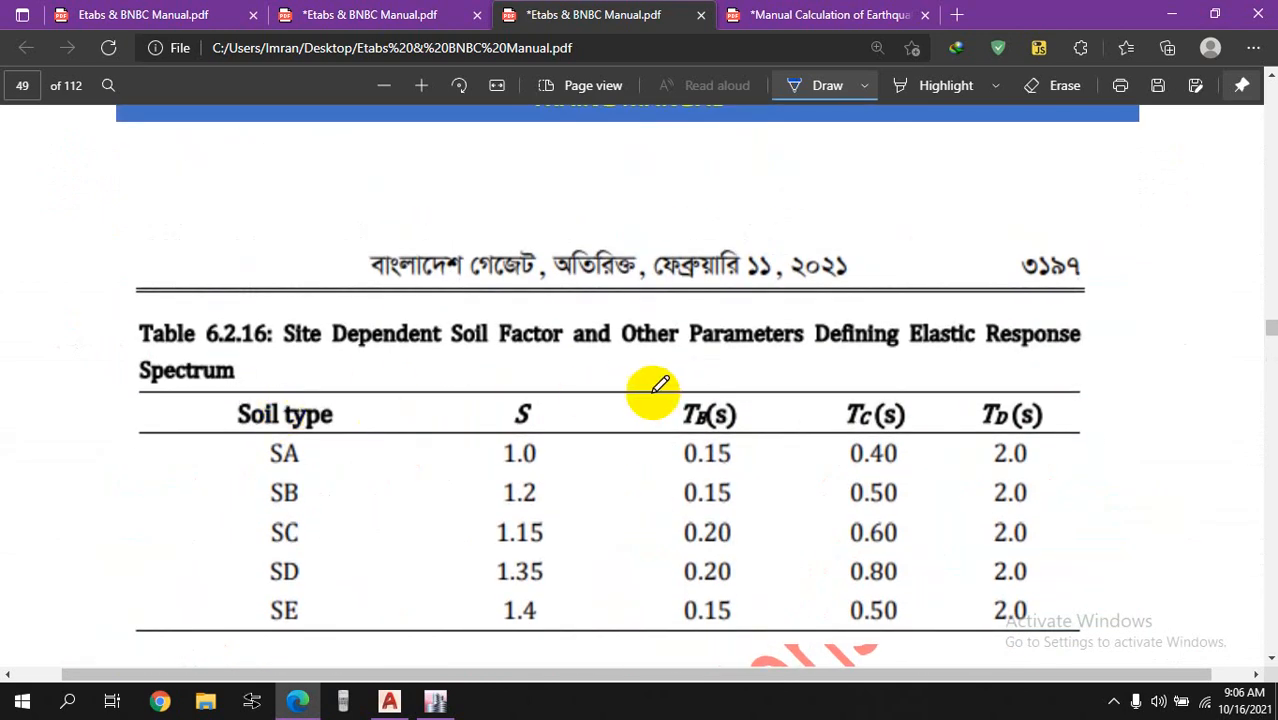
{"action": "scroll", "coordinate": [808, 404], "scroll_direction": "down", "scroll_amount": 1}
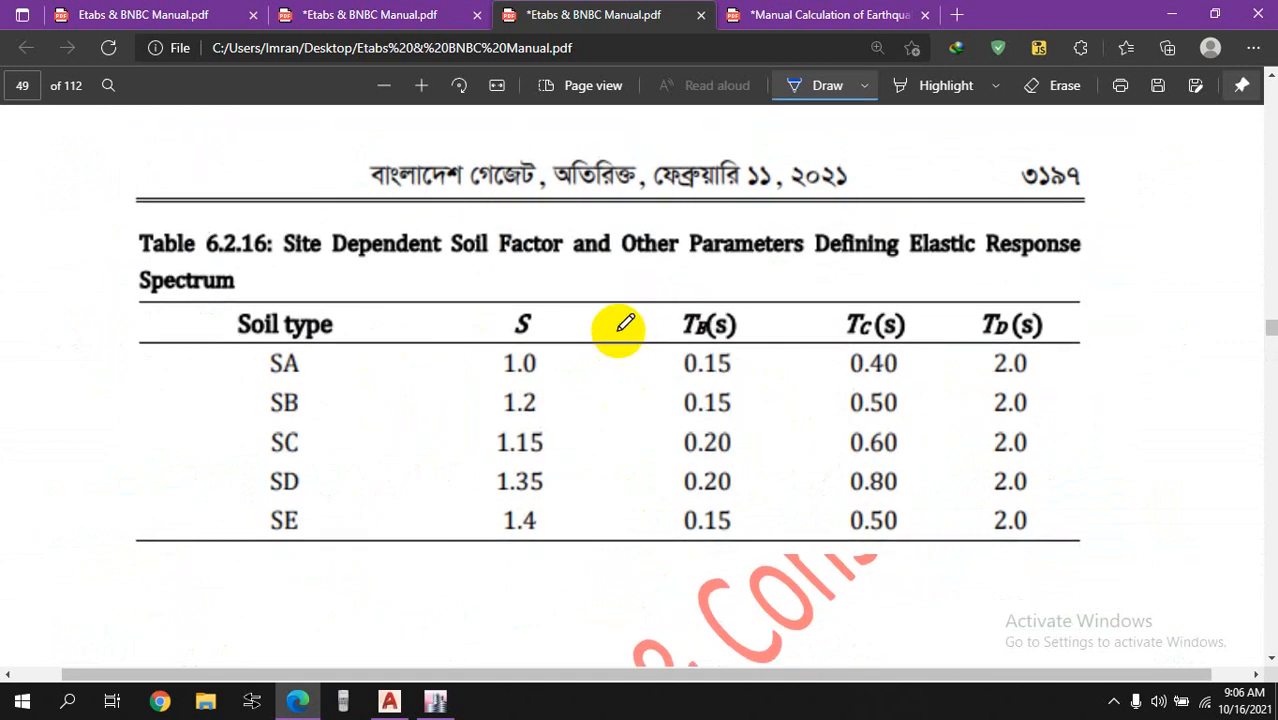
{"action": "mouse_move", "coordinate": [630, 316]}
{"action": "left_mouse_down"}
{"action": "mouse_move", "coordinate": [648, 466]}
{"action": "mouse_move", "coordinate": [893, 580]}
{"action": "mouse_move", "coordinate": [1098, 350]}
{"action": "mouse_move", "coordinate": [907, 277]}
{"action": "mouse_move", "coordinate": [633, 277]}
{"action": "mouse_move", "coordinate": [637, 356]}
{"action": "left_mouse_up"}
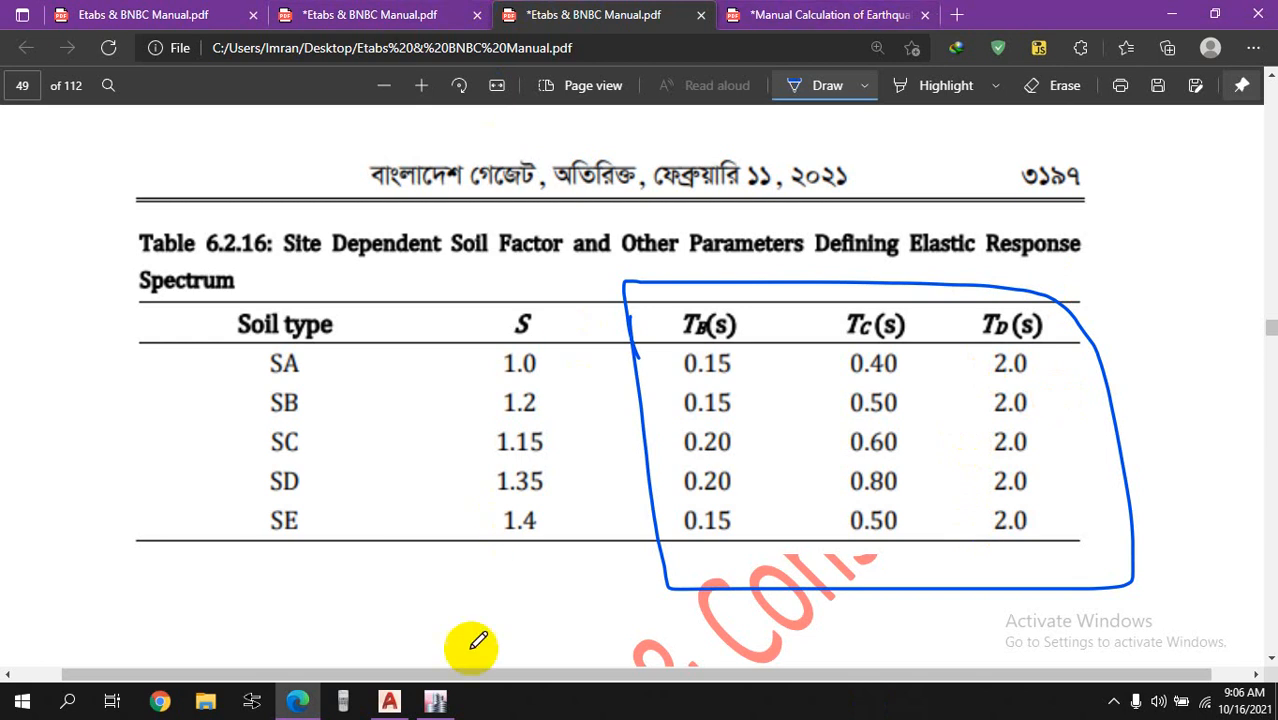
Return to ETABS and set the long-period transition period to 2 sec and the site class to F
{"action": "left_click", "coordinate": [435, 701]}
{"action": "type", "text": "2"}
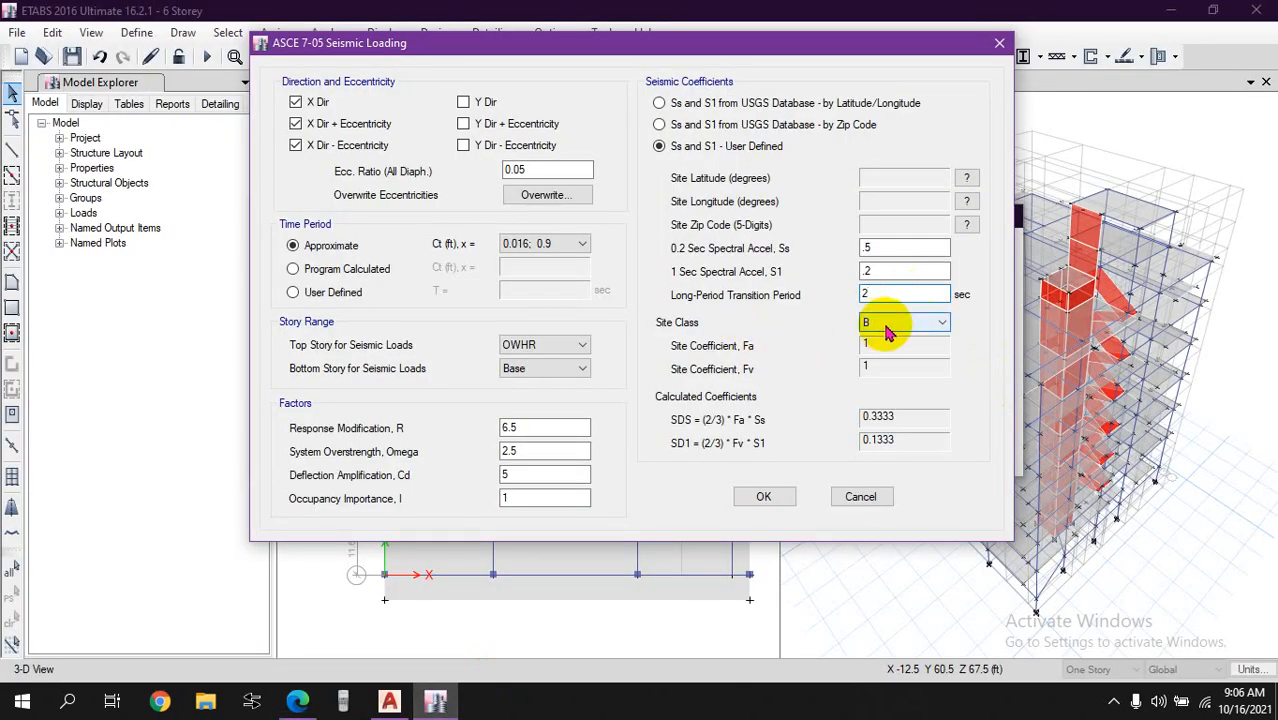
{"action": "left_click", "coordinate": [888, 323]}
{"action": "left_click", "coordinate": [890, 401]}
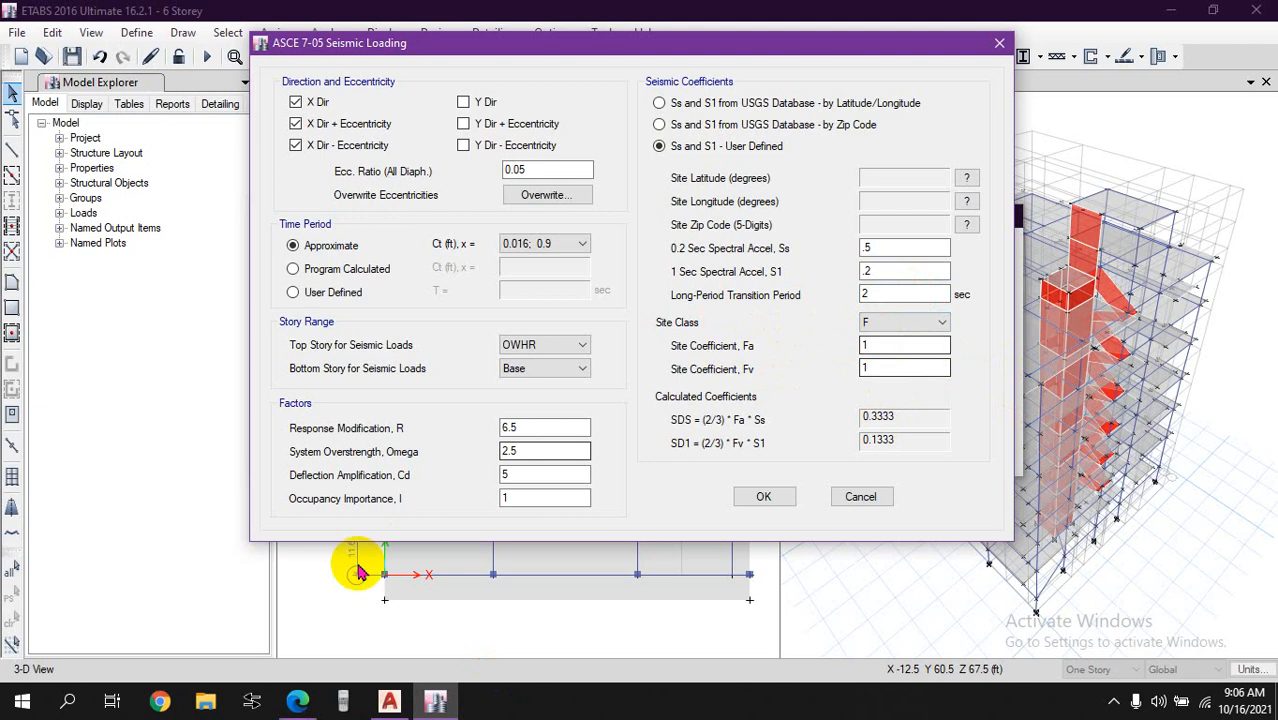
Circle Fa and box the SC Zone-2 value in Table 6.C.2 of the manual, then set site coefficient Fa to 1.15 in ETABS
{"action": "left_click", "coordinate": [298, 701]}
{"action": "scroll", "coordinate": [609, 568], "scroll_direction": "down", "scroll_amount": 3}
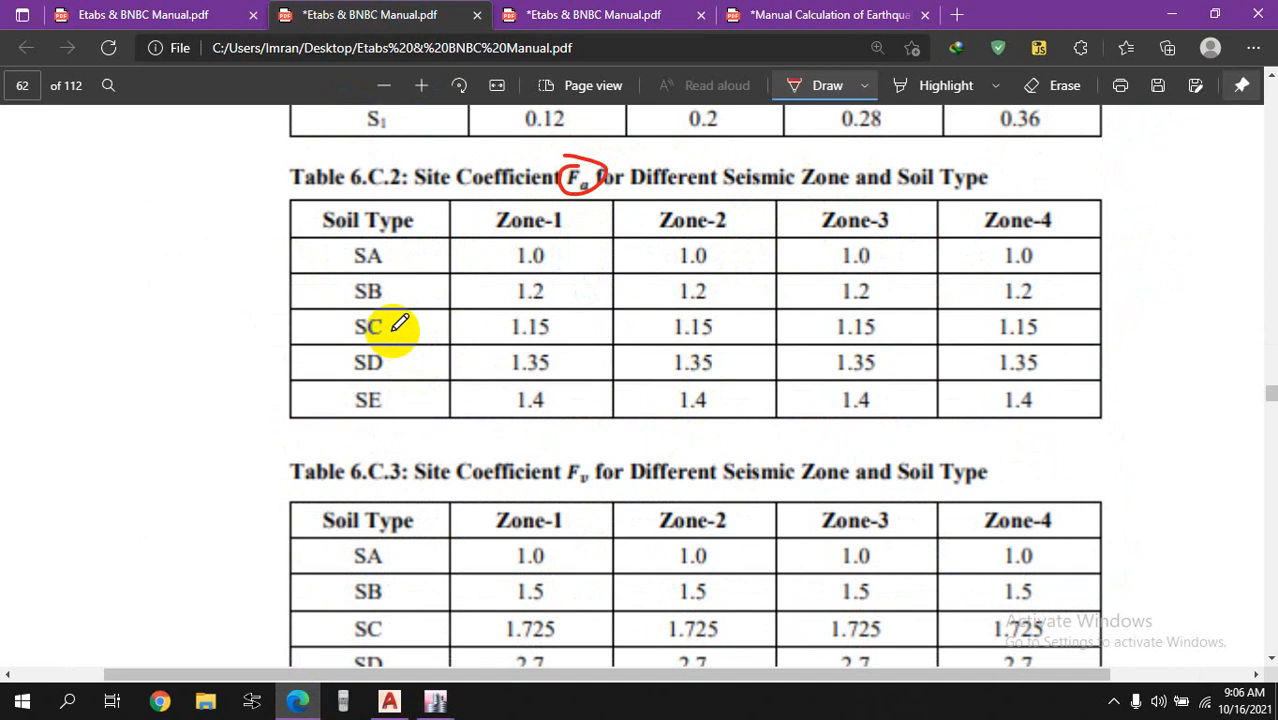
{"action": "scroll", "coordinate": [399, 326], "scroll_direction": "up", "scroll_amount": 1}
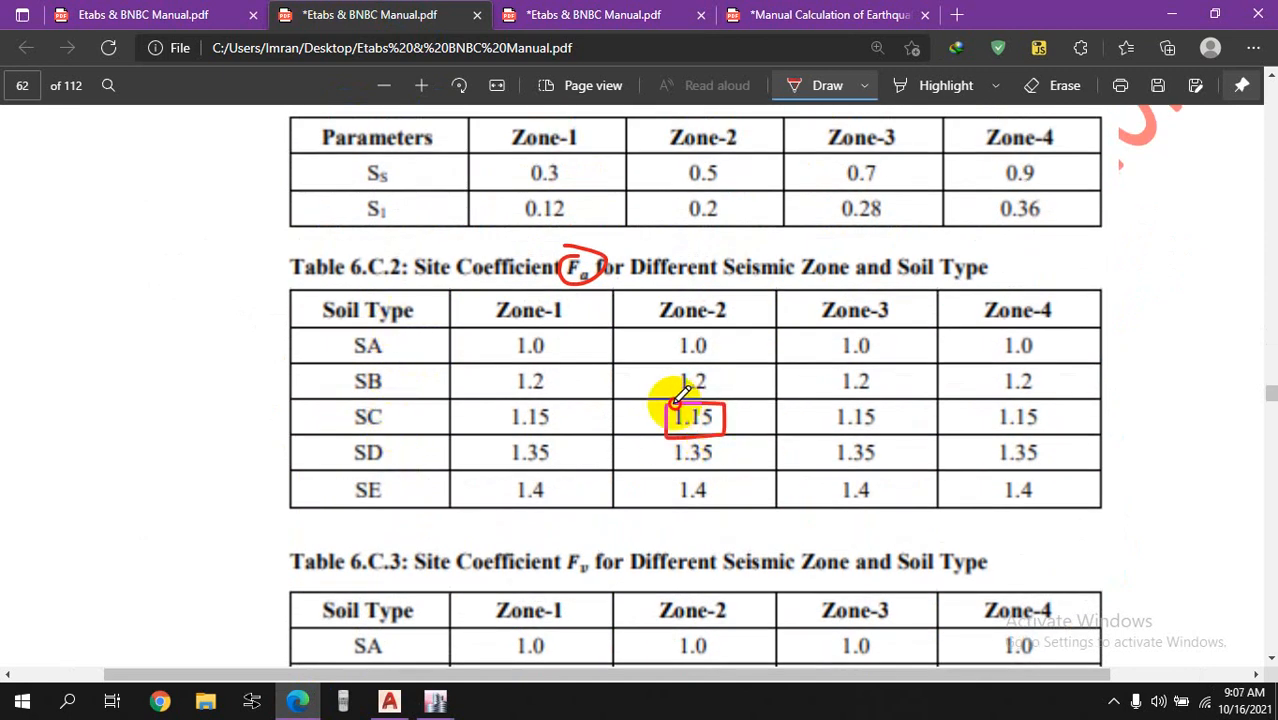
{"action": "left_click", "coordinate": [436, 700]}
{"action": "left_click", "coordinate": [893, 250]}
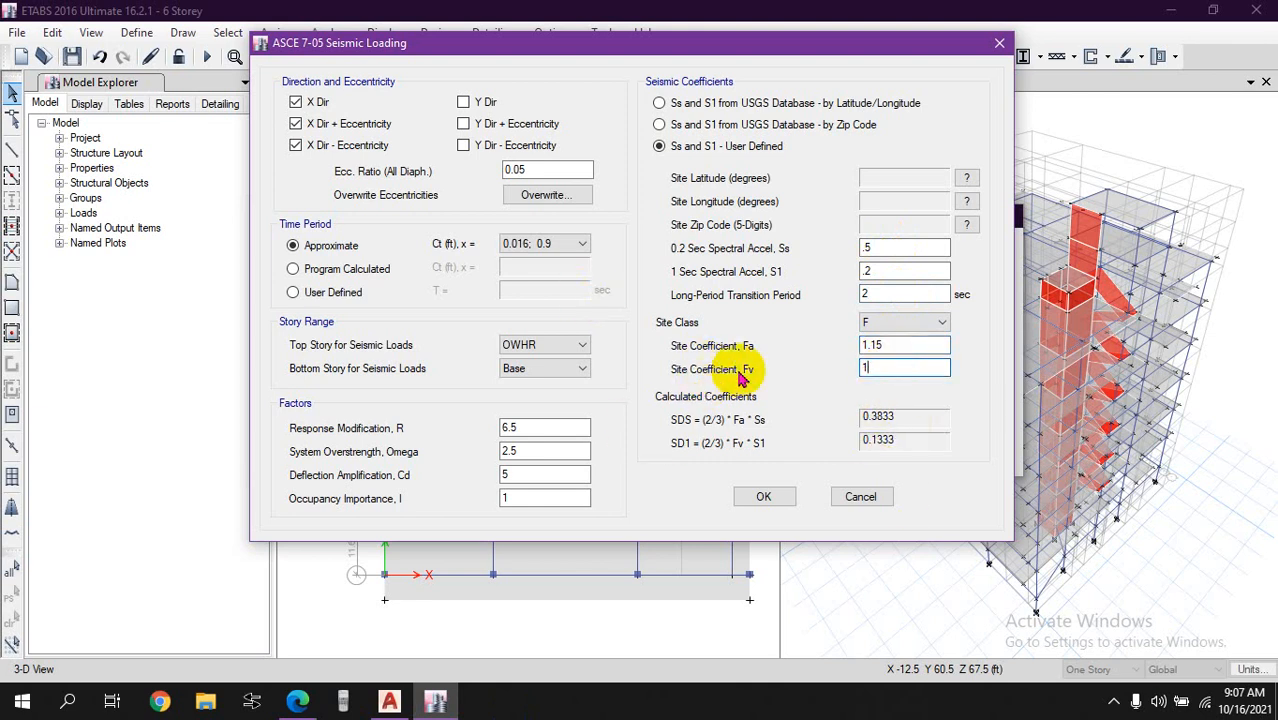
Mark Fv and the SC Zone-2 value in Table 6.C.3, set site coefficient Fv to 1.725 in ETABS and accept the EQx seismic loading
{"action": "left_click", "coordinate": [298, 700]}
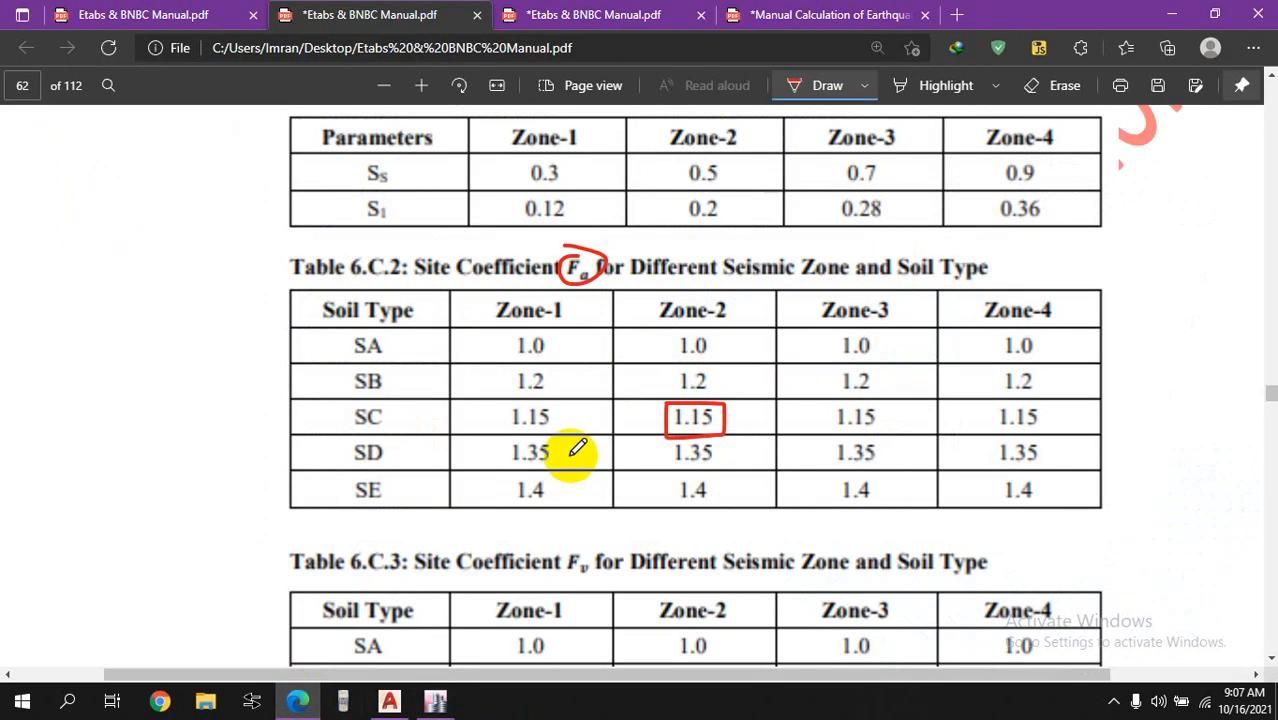
{"action": "scroll", "coordinate": [466, 446], "scroll_direction": "down", "scroll_amount": 3}
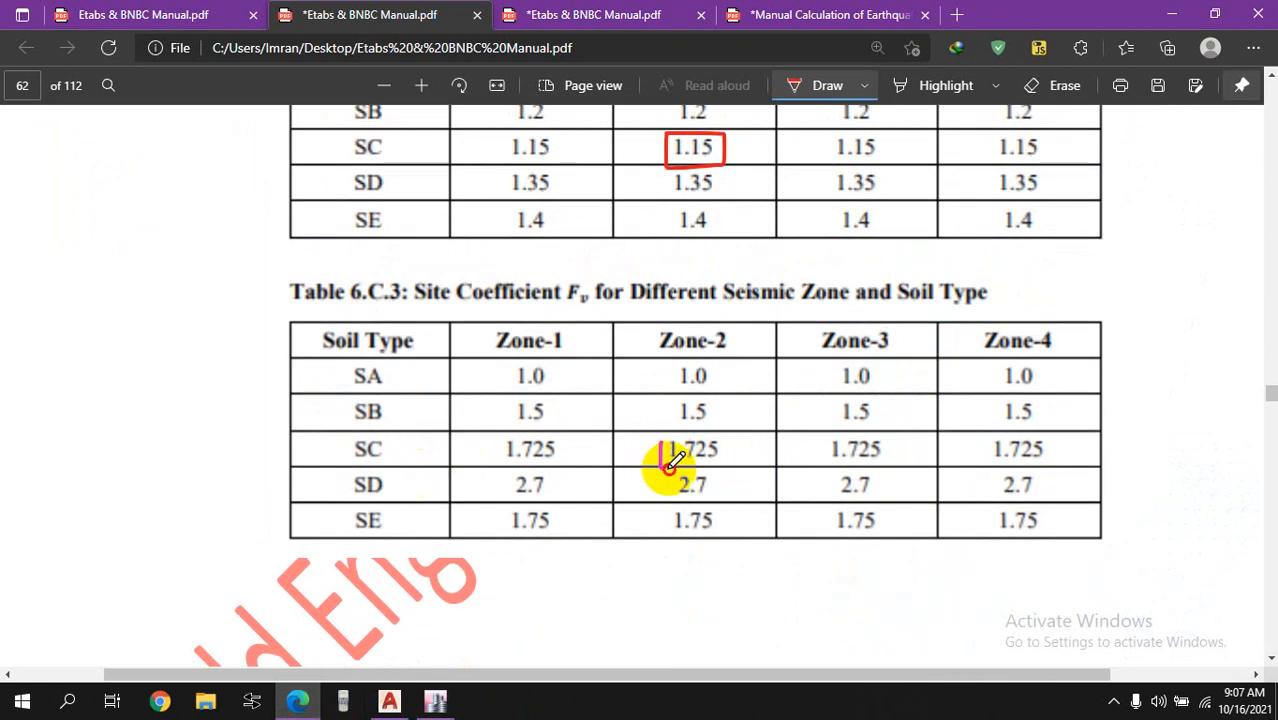
{"action": "left_click_drag", "start_coordinate": [661, 431], "coordinate": [656, 436]}
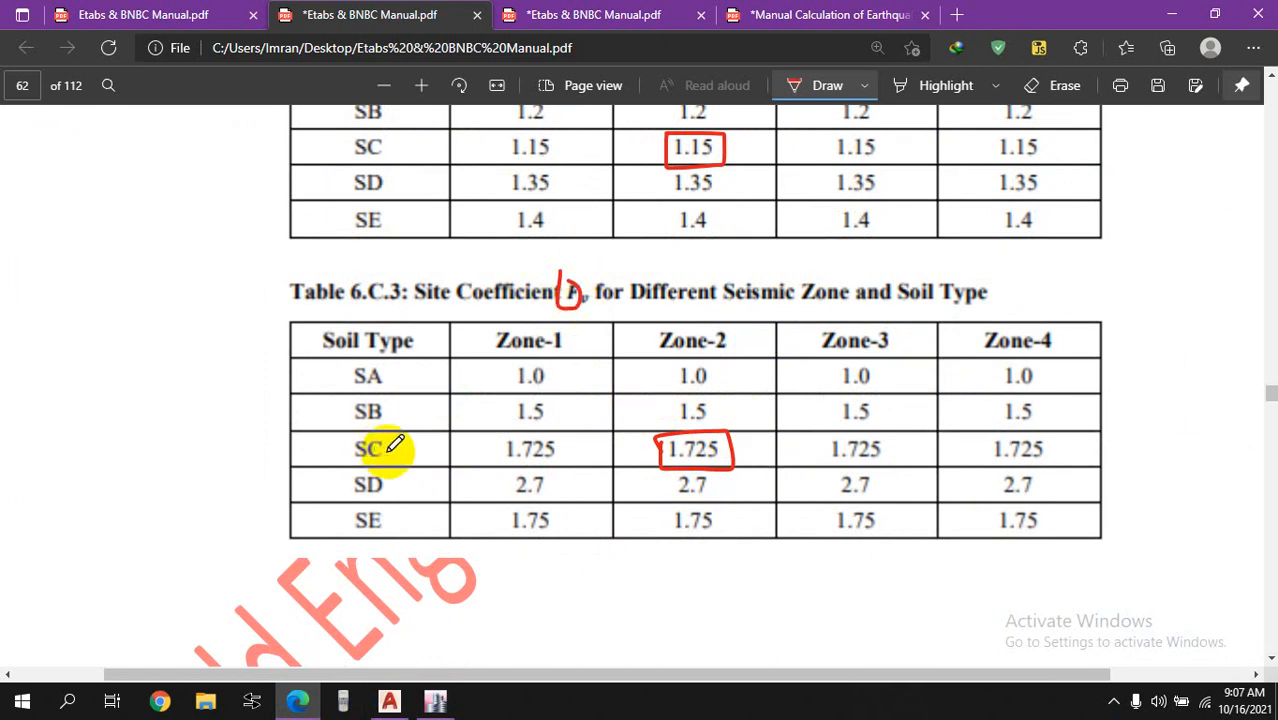
{"action": "left_click", "coordinate": [439, 703]}
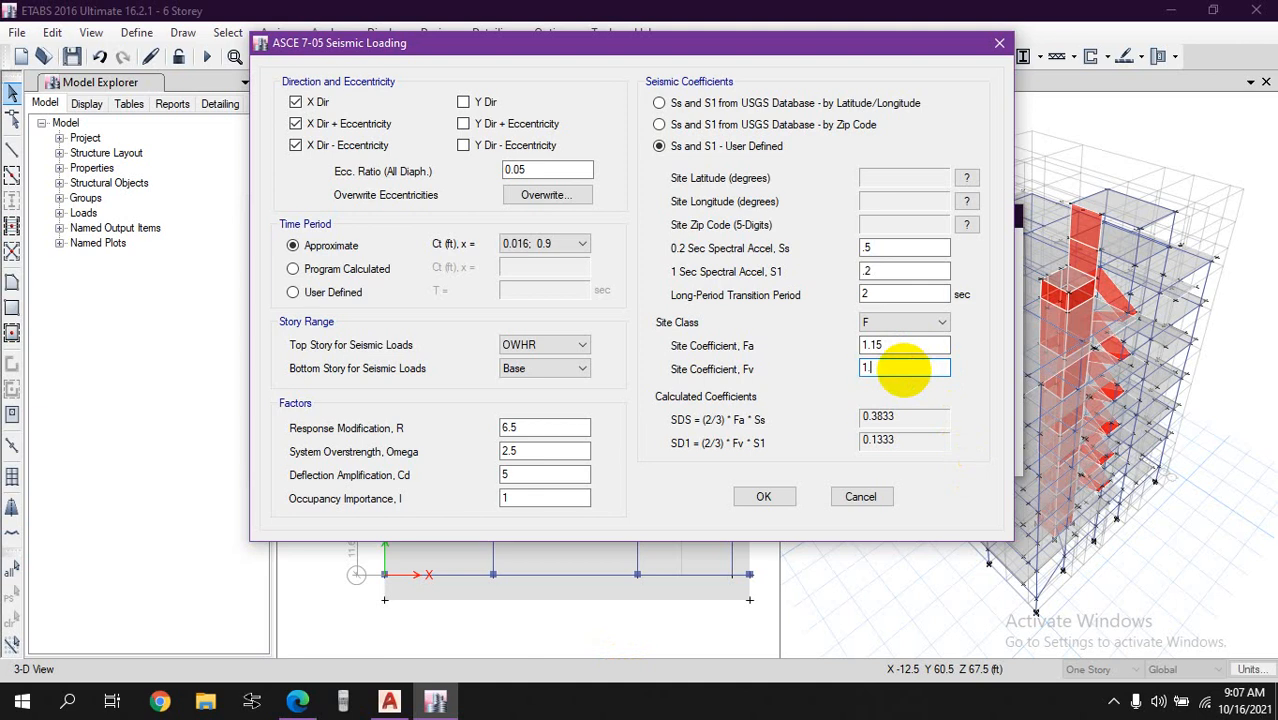
{"action": "left_click", "coordinate": [763, 497]}
Open the EQy lateral load, restrict it to the Y direction with both eccentricities, and use the approximate period with Ct 0.016; 0.9
{"action": "left_click", "coordinate": [362, 395]}
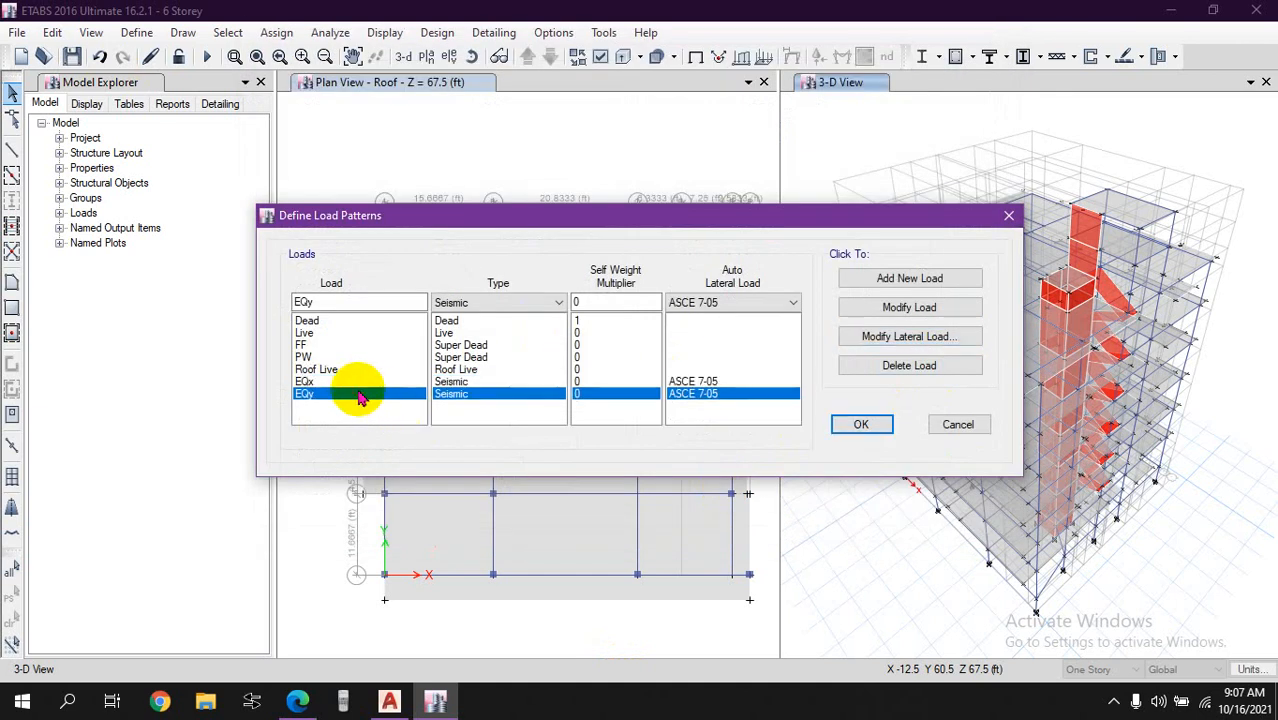
{"action": "left_click", "coordinate": [349, 383]}
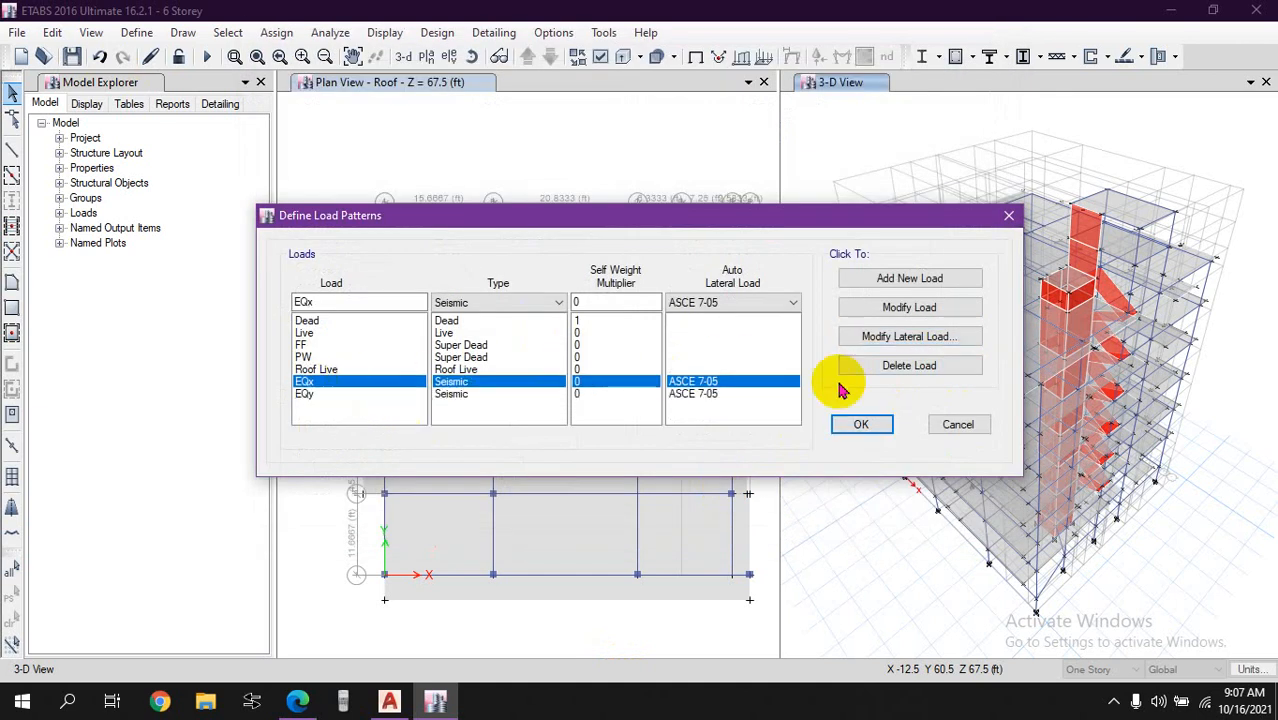
{"action": "left_click", "coordinate": [445, 395]}
{"action": "left_click", "coordinate": [909, 337]}
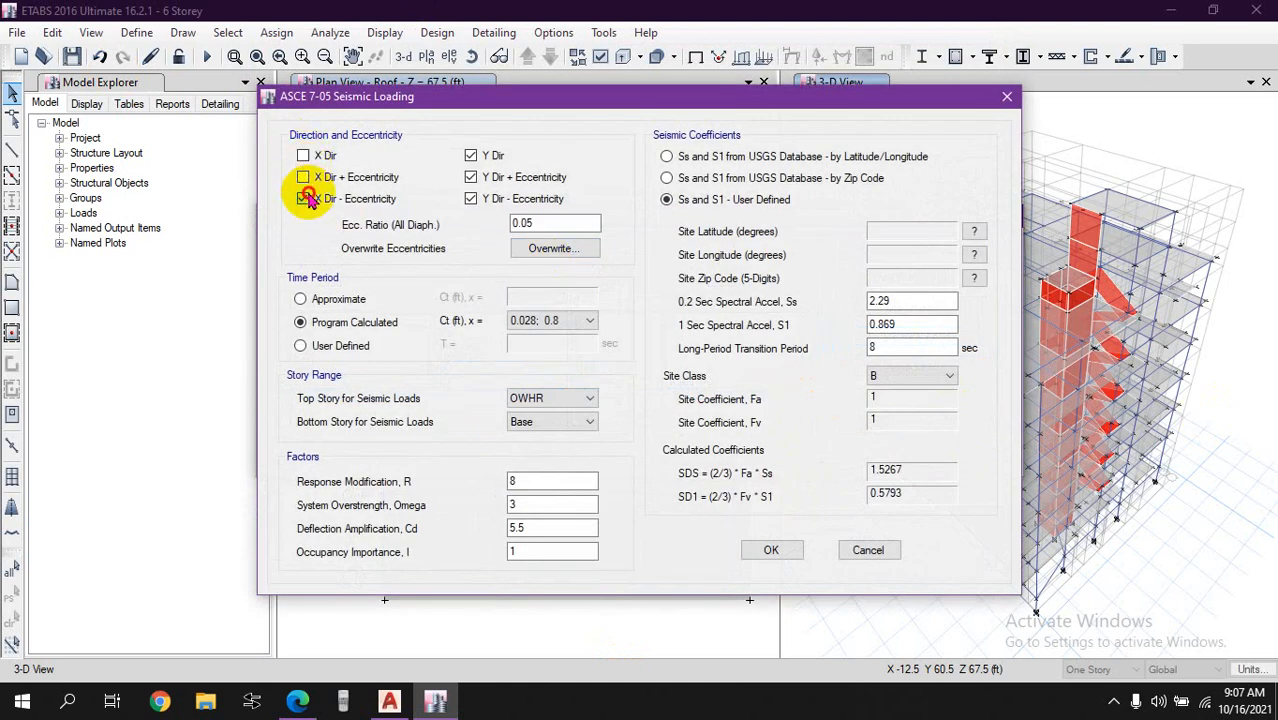
{"action": "left_click", "coordinate": [307, 198]}
{"action": "left_click", "coordinate": [303, 299]}
{"action": "left_click", "coordinate": [560, 297]}
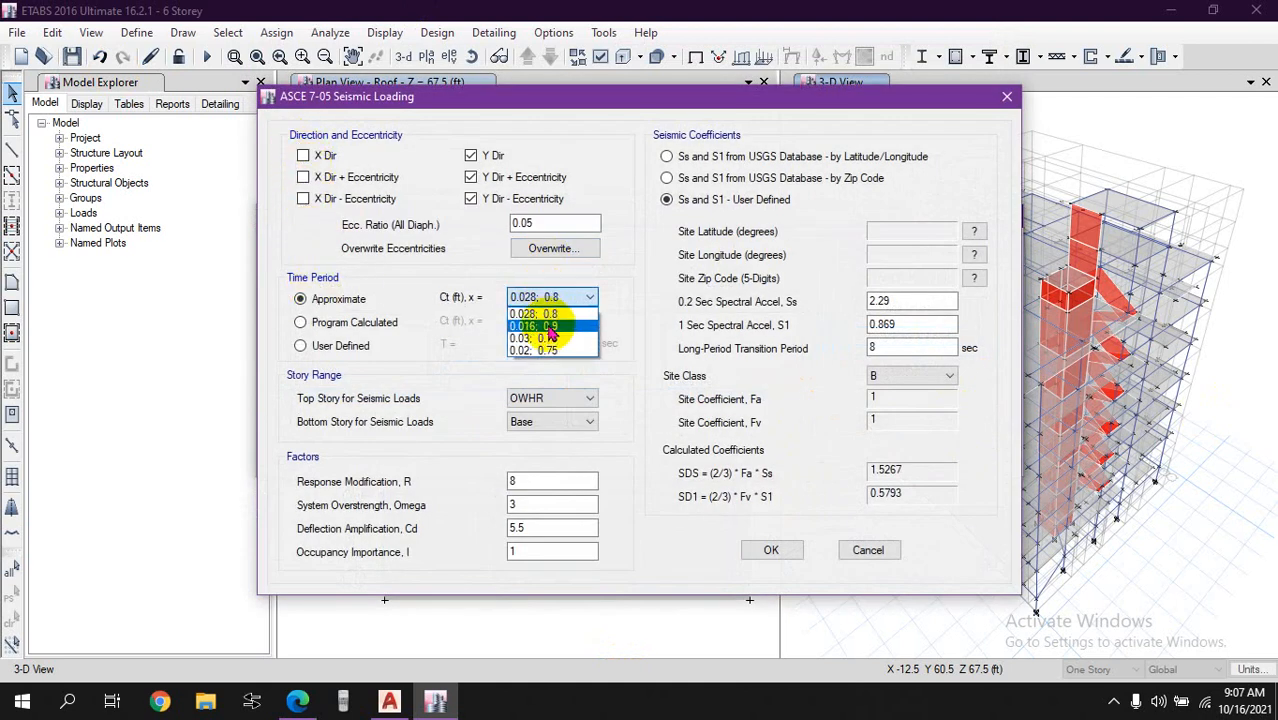
{"action": "left_click", "coordinate": [549, 326]}
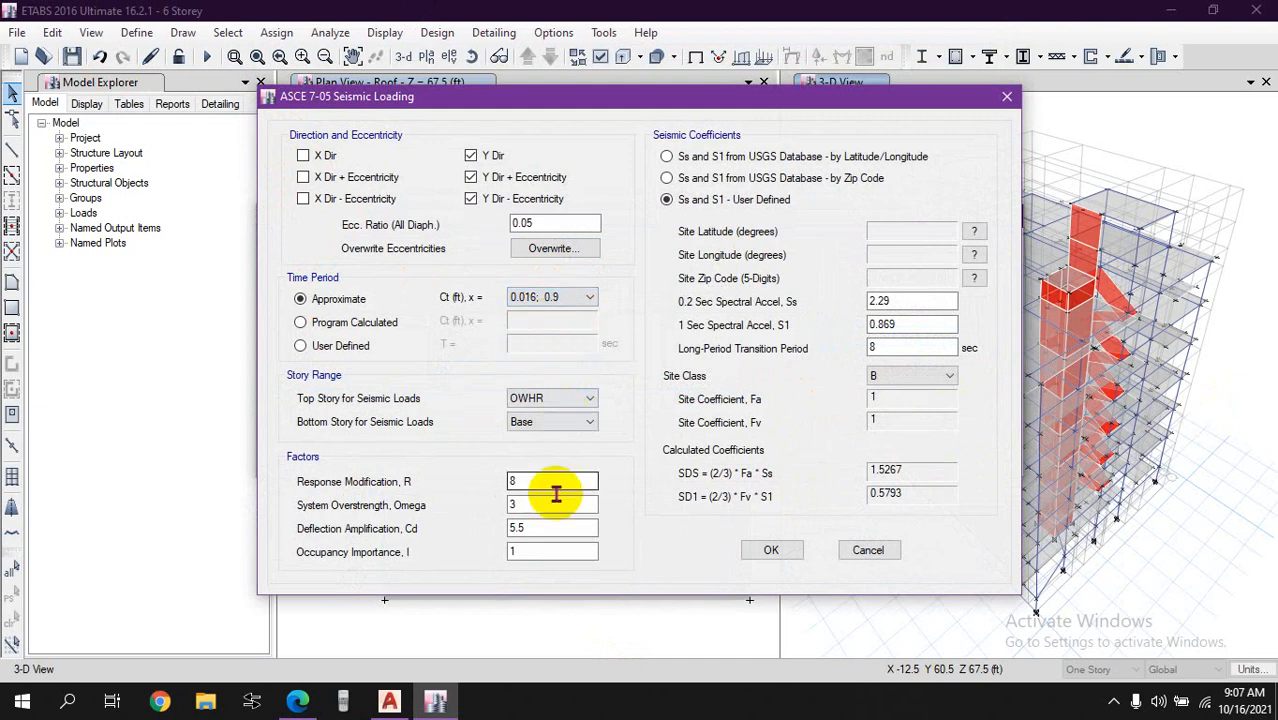
Consult the manual's intermediate-frame dual system row for special reinforced concrete shear walls, then set response modification R to 6.5 in ETABS
{"action": "left_click", "coordinate": [297, 700]}
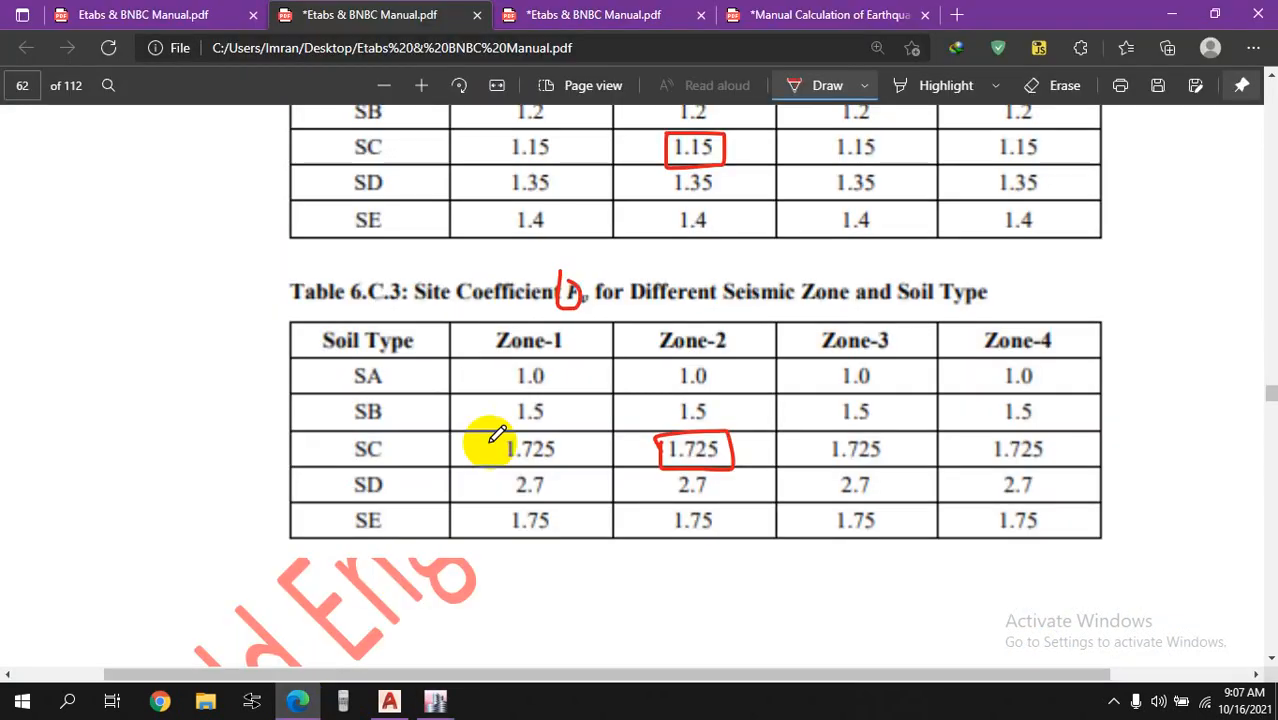
{"action": "scroll", "coordinate": [500, 436], "scroll_direction": "up", "scroll_amount": 15}
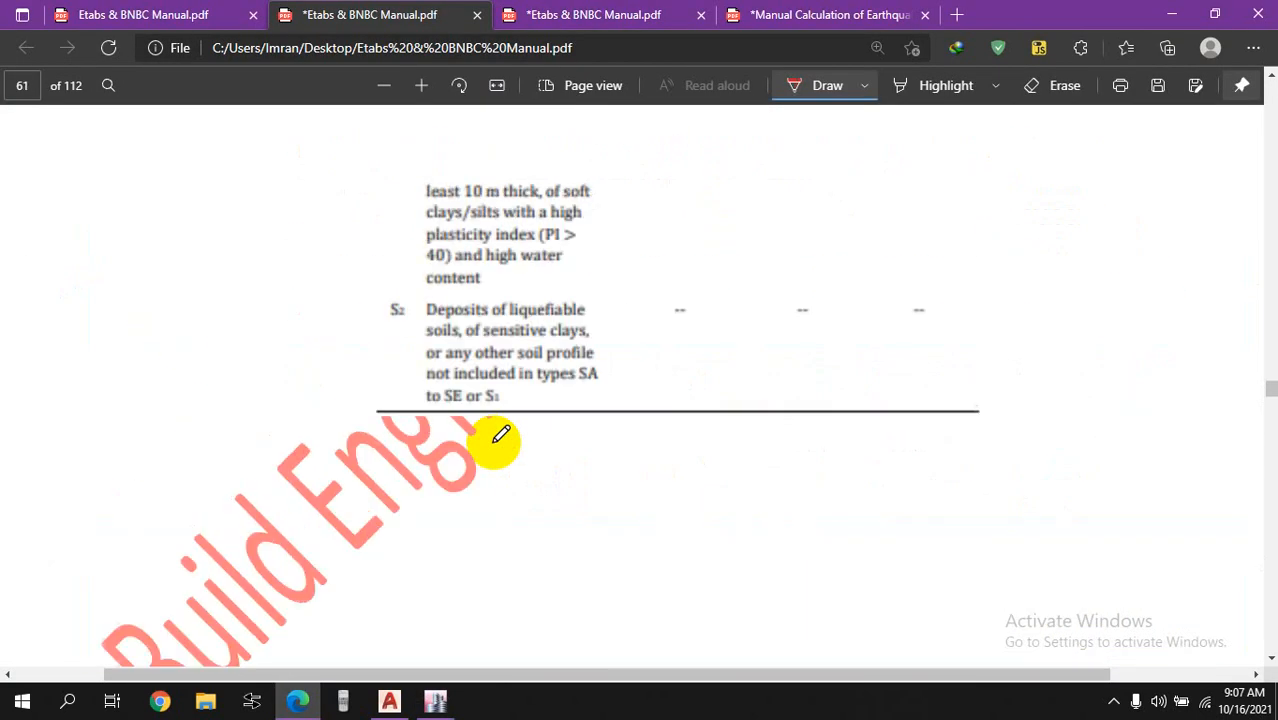
{"action": "scroll", "coordinate": [500, 436], "scroll_direction": "up", "scroll_amount": 20}
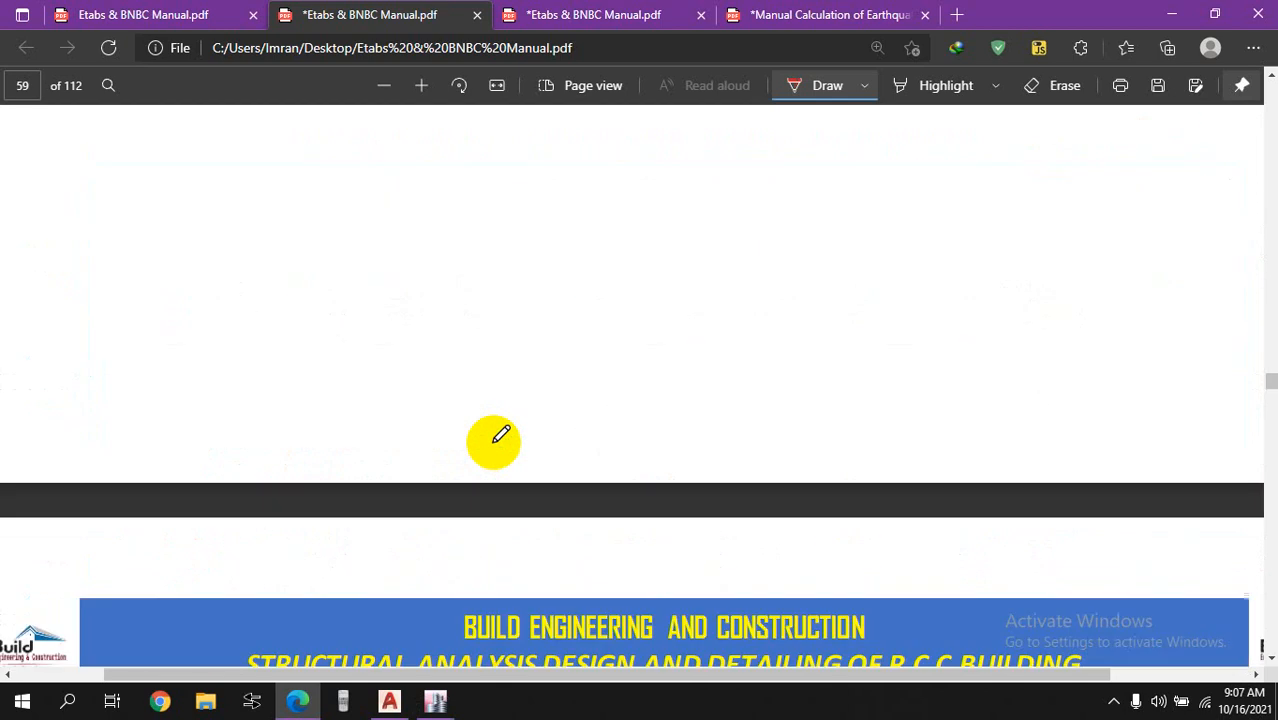
{"action": "scroll", "coordinate": [493, 440], "scroll_direction": "up", "scroll_amount": 20}
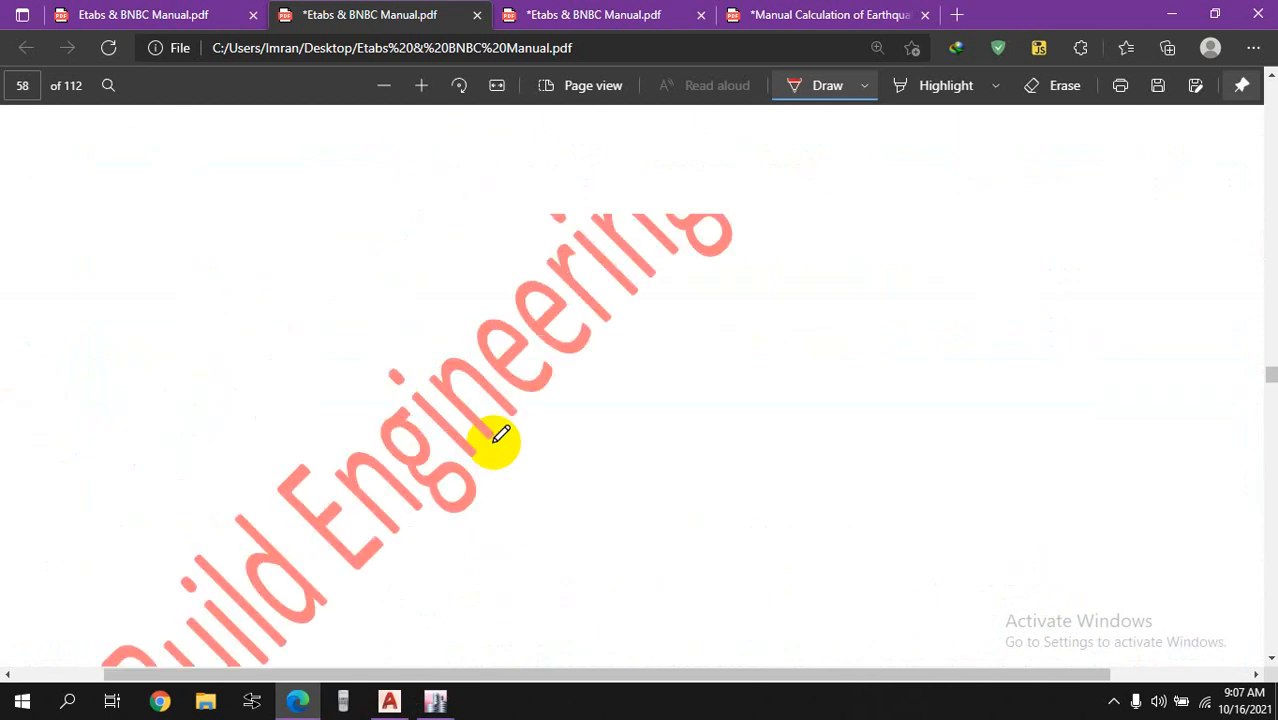
{"action": "scroll", "coordinate": [497, 437], "scroll_direction": "up", "scroll_amount": 20}
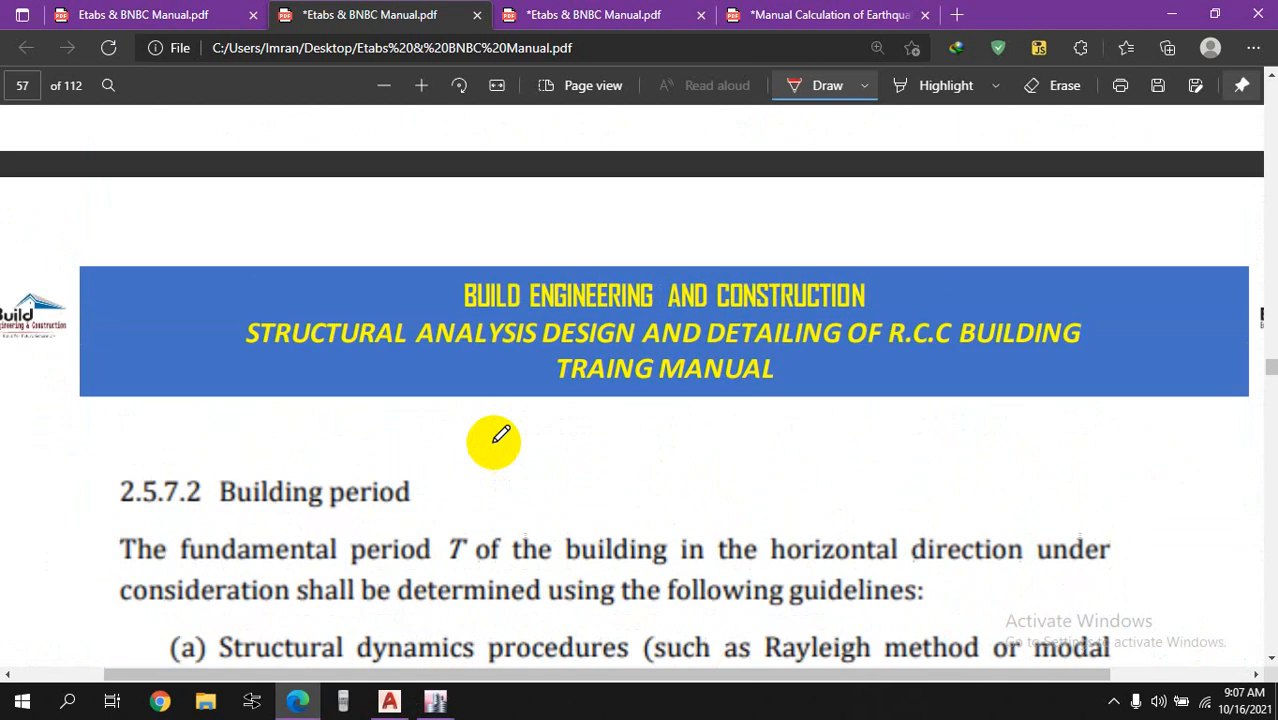
{"action": "scroll", "coordinate": [497, 435], "scroll_direction": "up", "scroll_amount": 20}
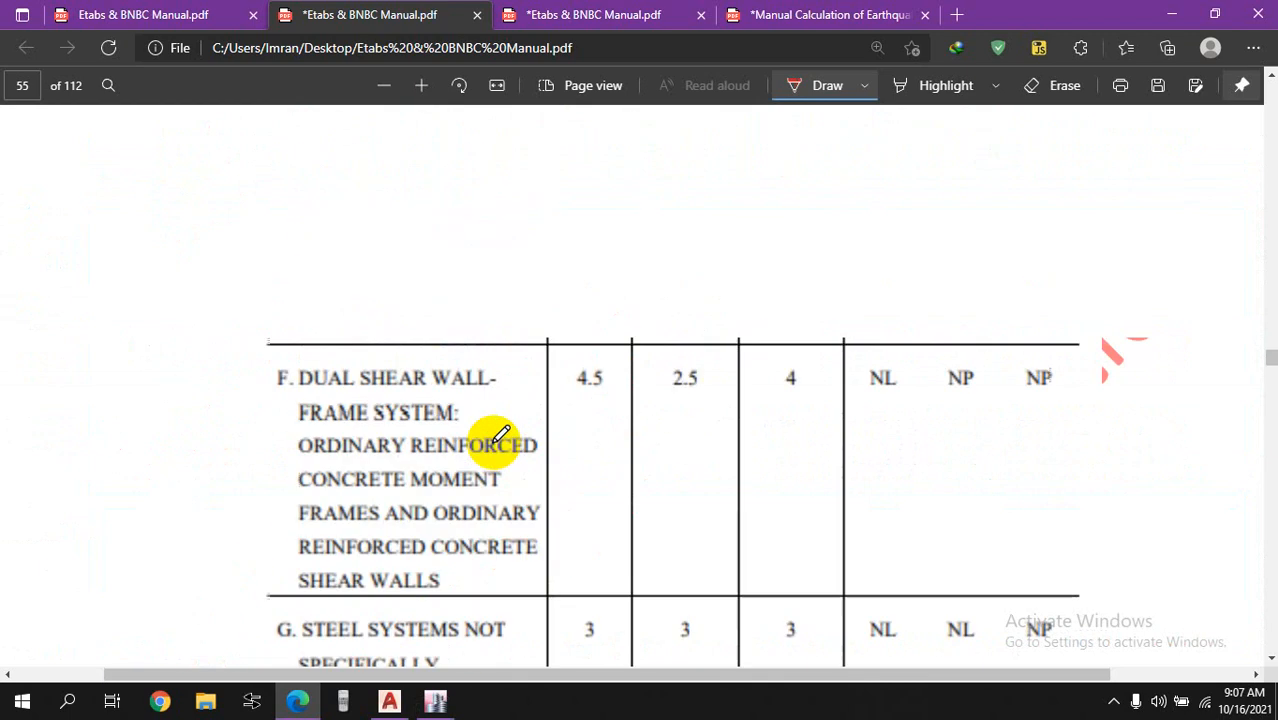
{"action": "scroll", "coordinate": [497, 436], "scroll_direction": "up", "scroll_amount": 15}
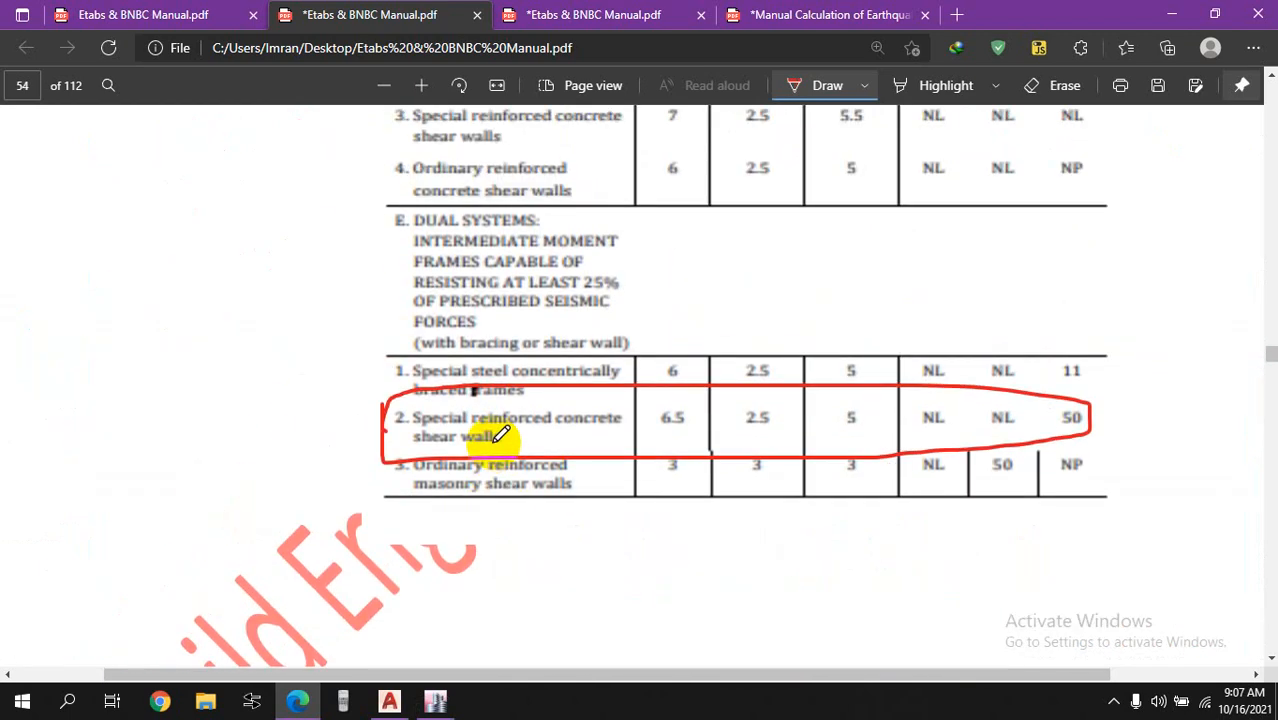
{"action": "left_click", "coordinate": [1165, 18]}
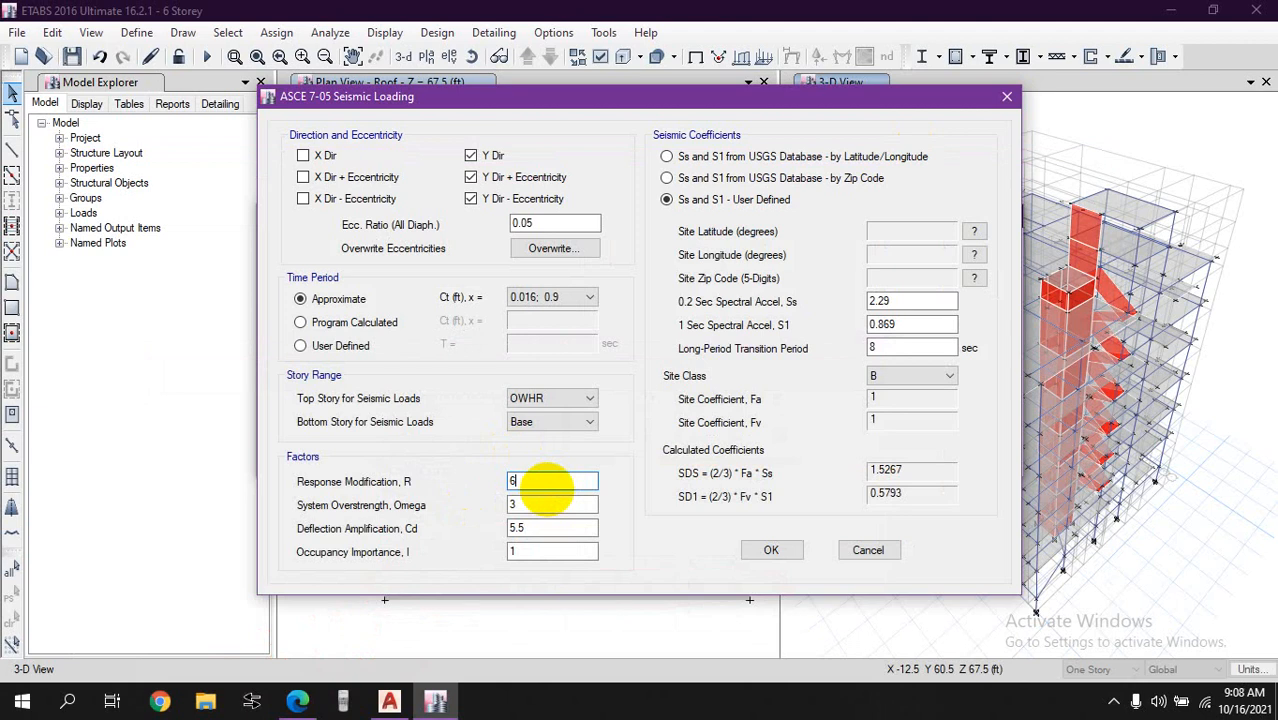
Set the EQy system overstrength Omega to 2.5 and the deflection amplification Cd to 5
{"action": "left_click_drag", "start_coordinate": [548, 505], "coordinate": [428, 508]}
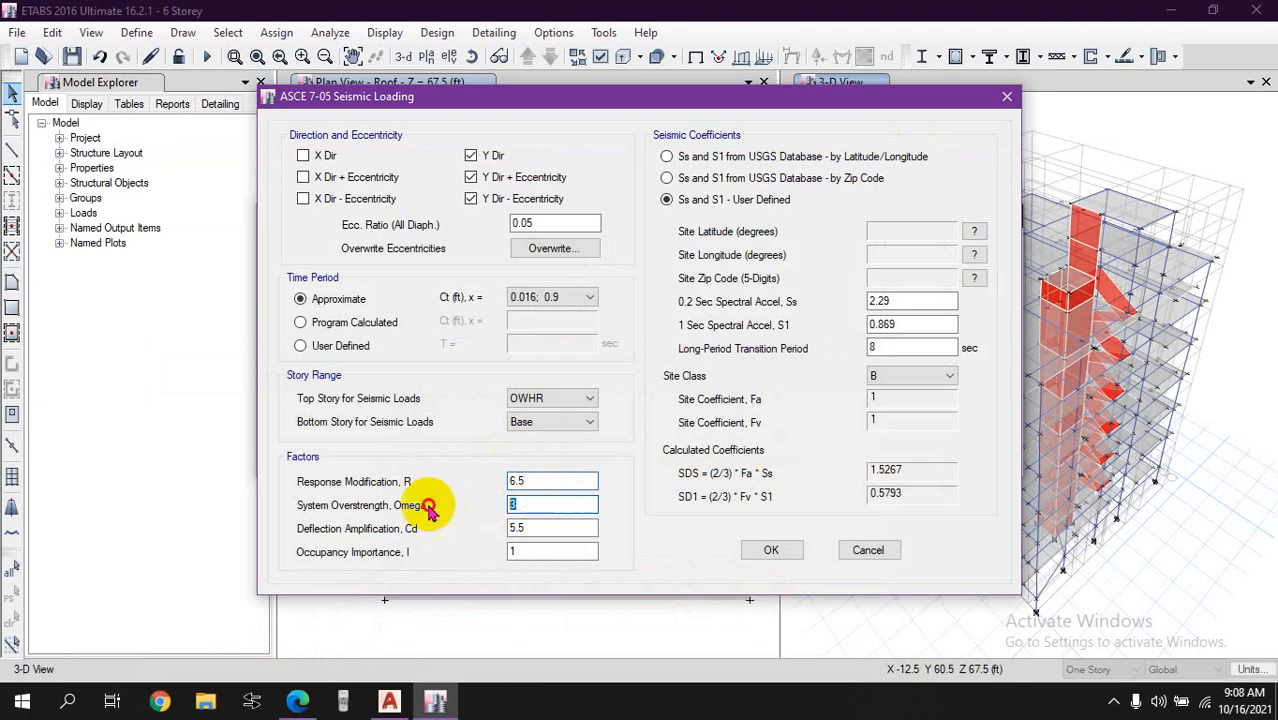
{"action": "type", "text": "2.5"}
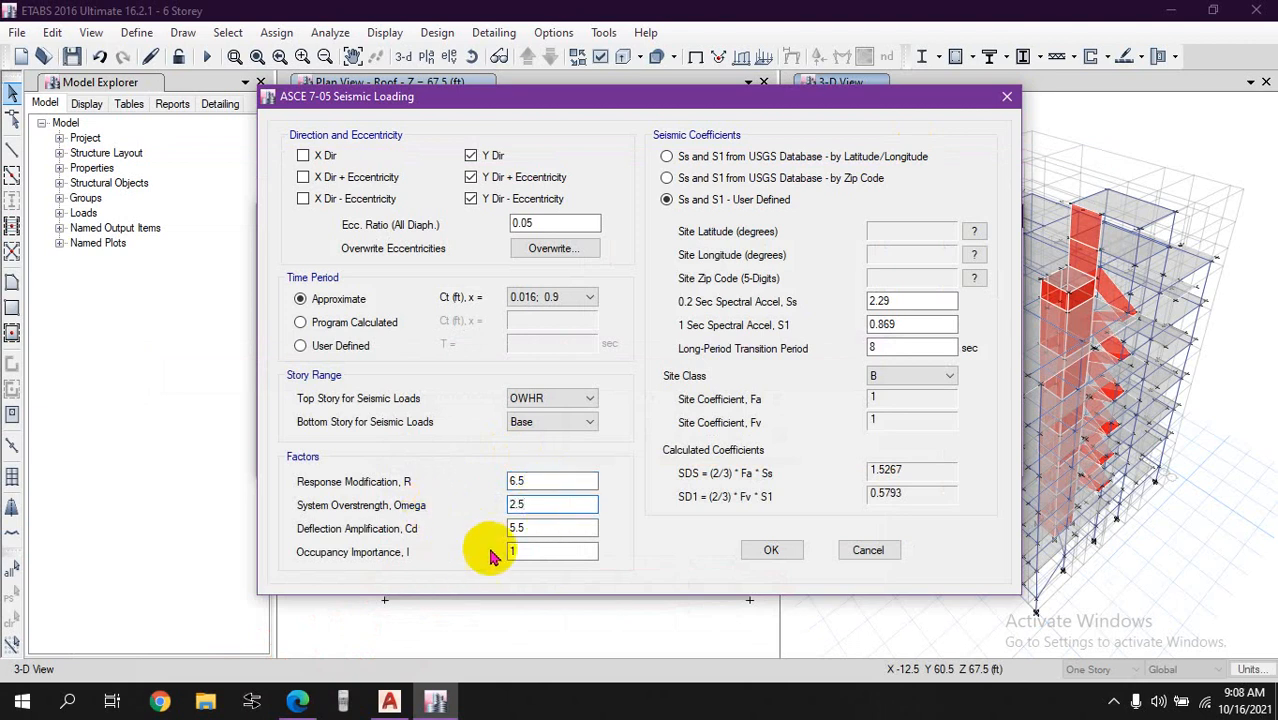
{"action": "left_click_drag", "start_coordinate": [514, 530], "coordinate": [466, 532]}
{"action": "type", "text": "5"}
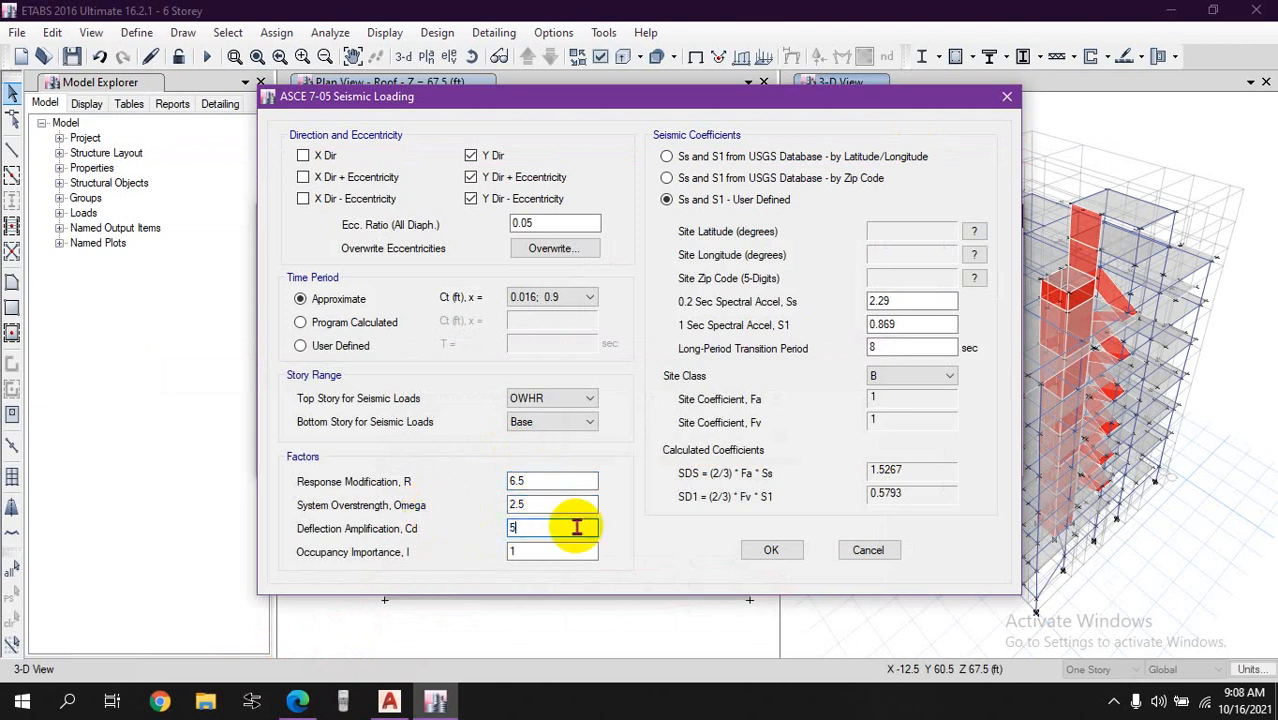
{"action": "left_click", "coordinate": [563, 480]}
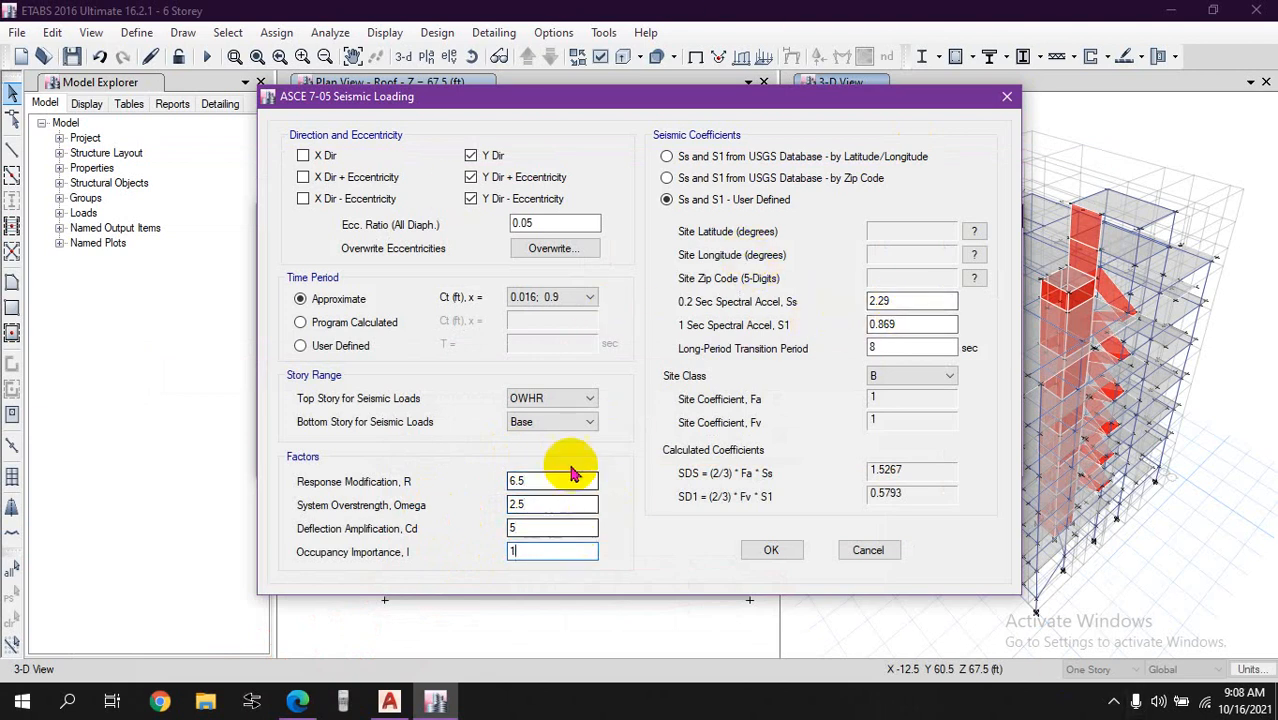
Switch to the BNBC manual and look up the Zone-2 values of Ss and S1 in Table 6.C.1
{"action": "double_click", "coordinate": [897, 303]}
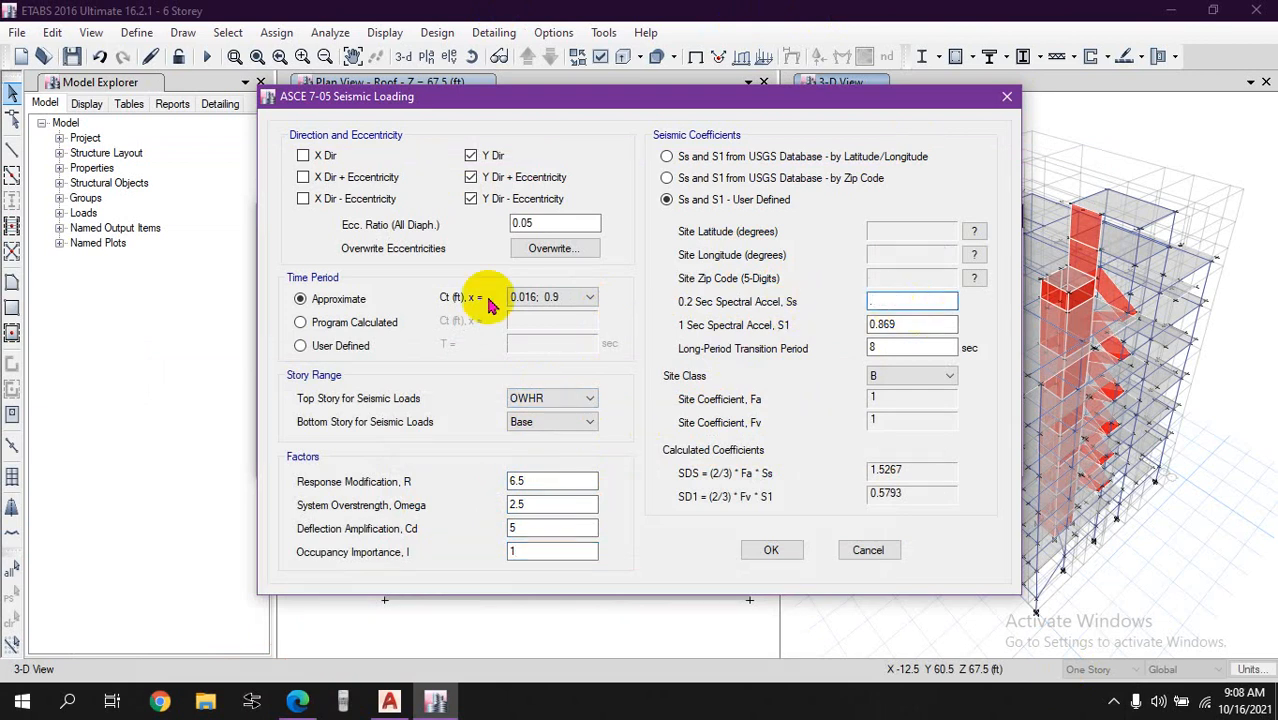
{"action": "left_click", "coordinate": [297, 701]}
{"action": "scroll", "coordinate": [672, 510], "scroll_direction": "down", "scroll_amount": 15}
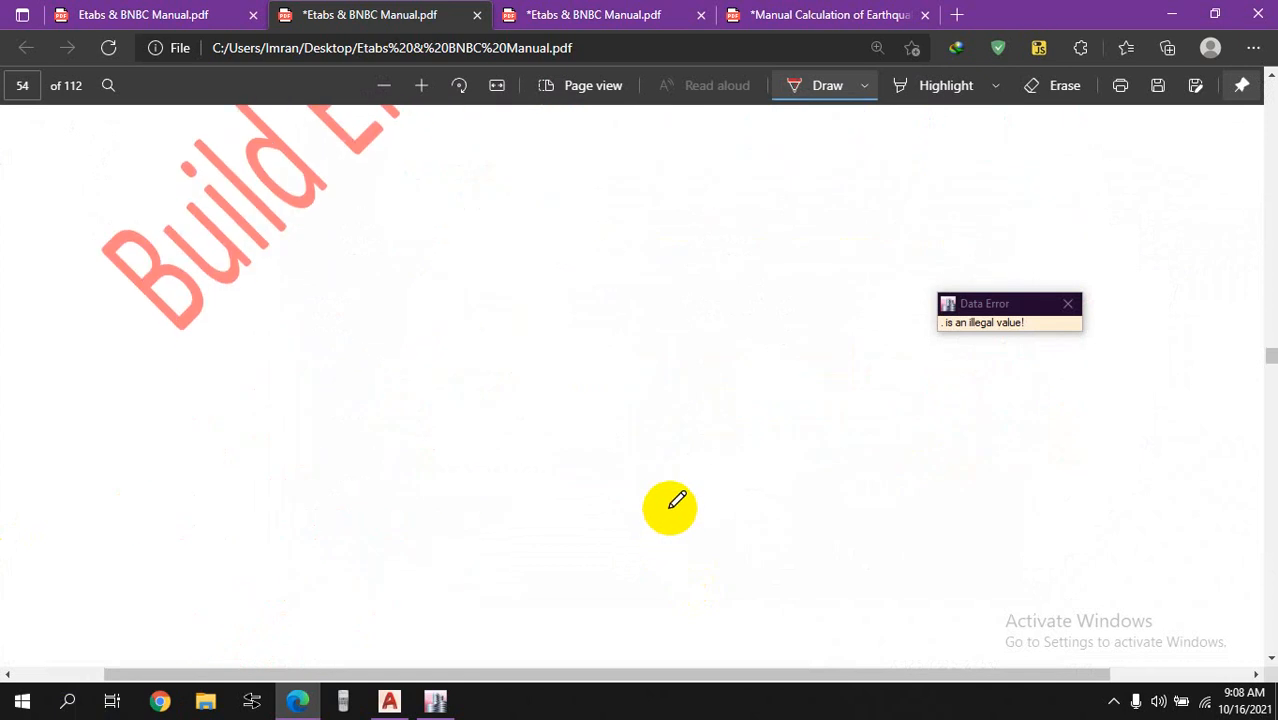
{"action": "scroll", "coordinate": [538, 424], "scroll_direction": "down", "scroll_amount": 15}
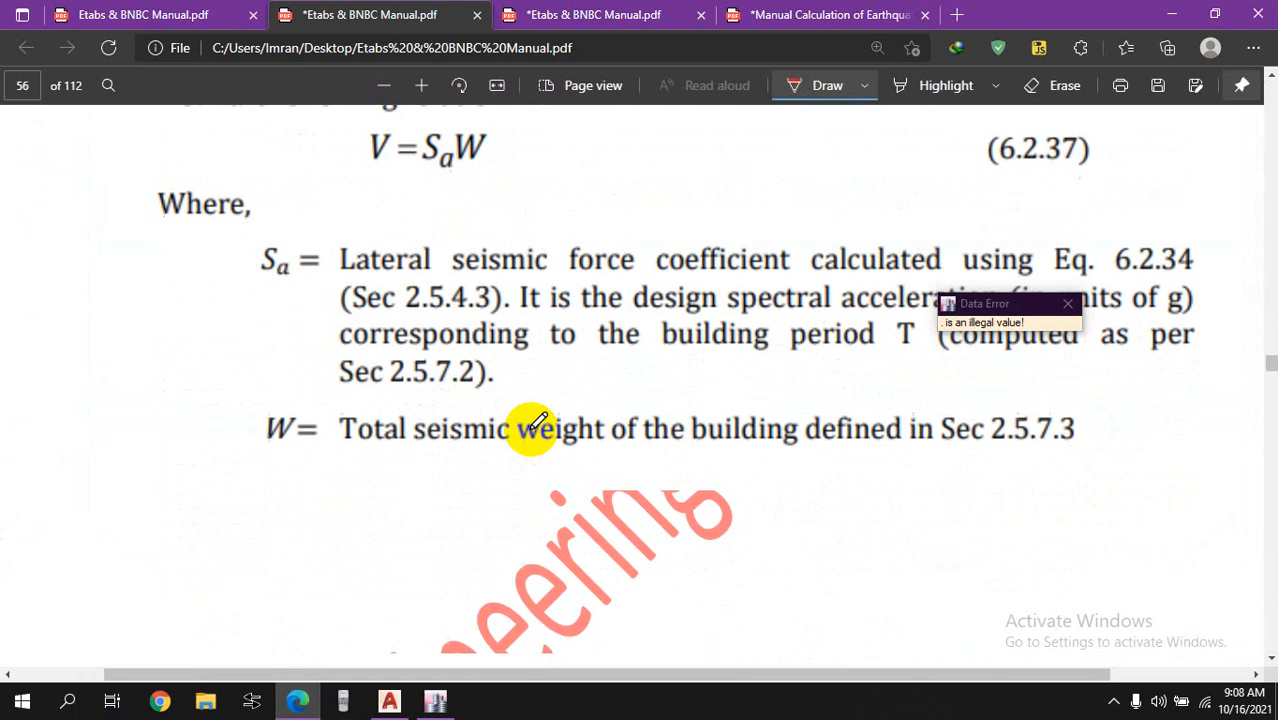
{"action": "scroll", "coordinate": [538, 424], "scroll_direction": "down", "scroll_amount": 15}
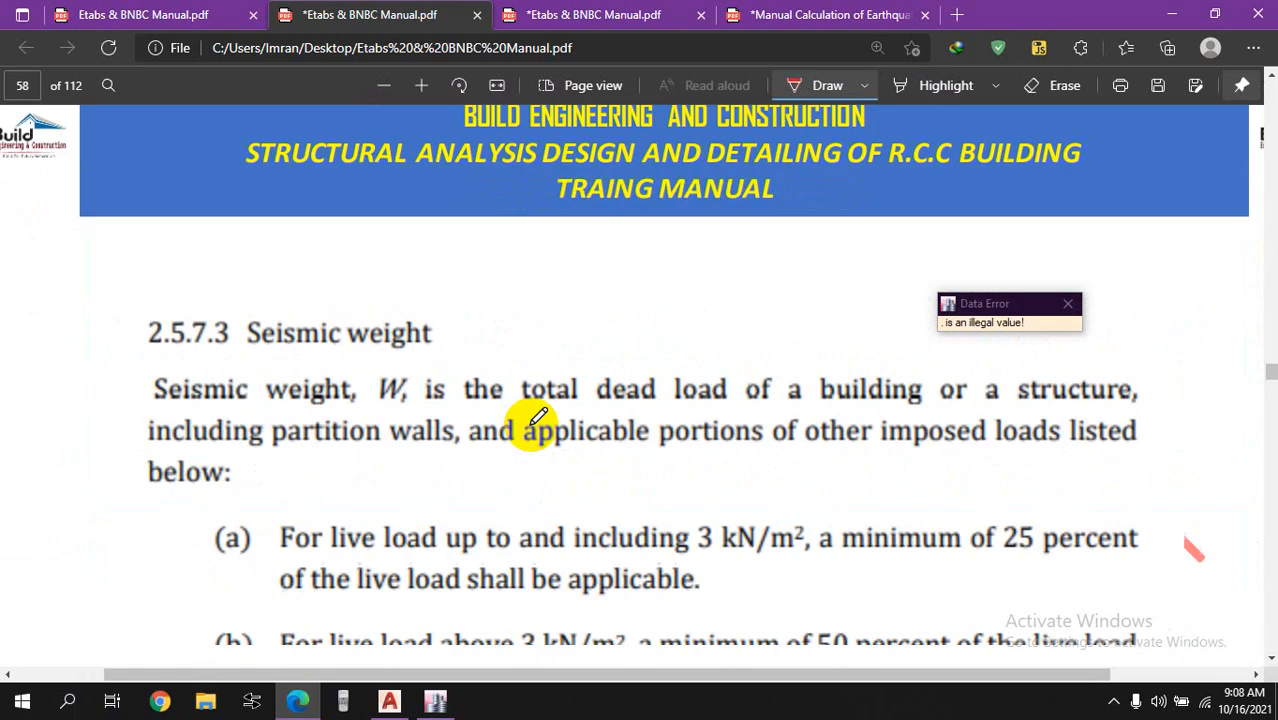
{"action": "scroll", "coordinate": [538, 424], "scroll_direction": "down", "scroll_amount": 15}
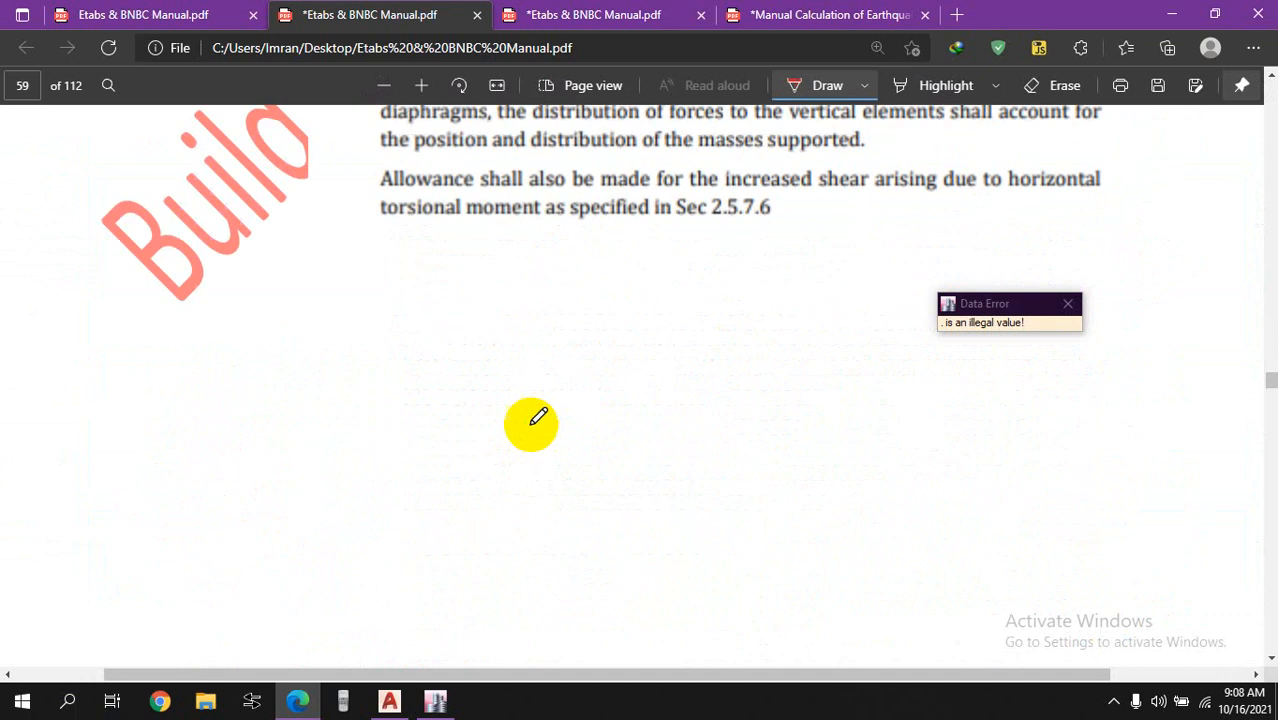
{"action": "scroll", "coordinate": [743, 515], "scroll_direction": "down", "scroll_amount": 15}
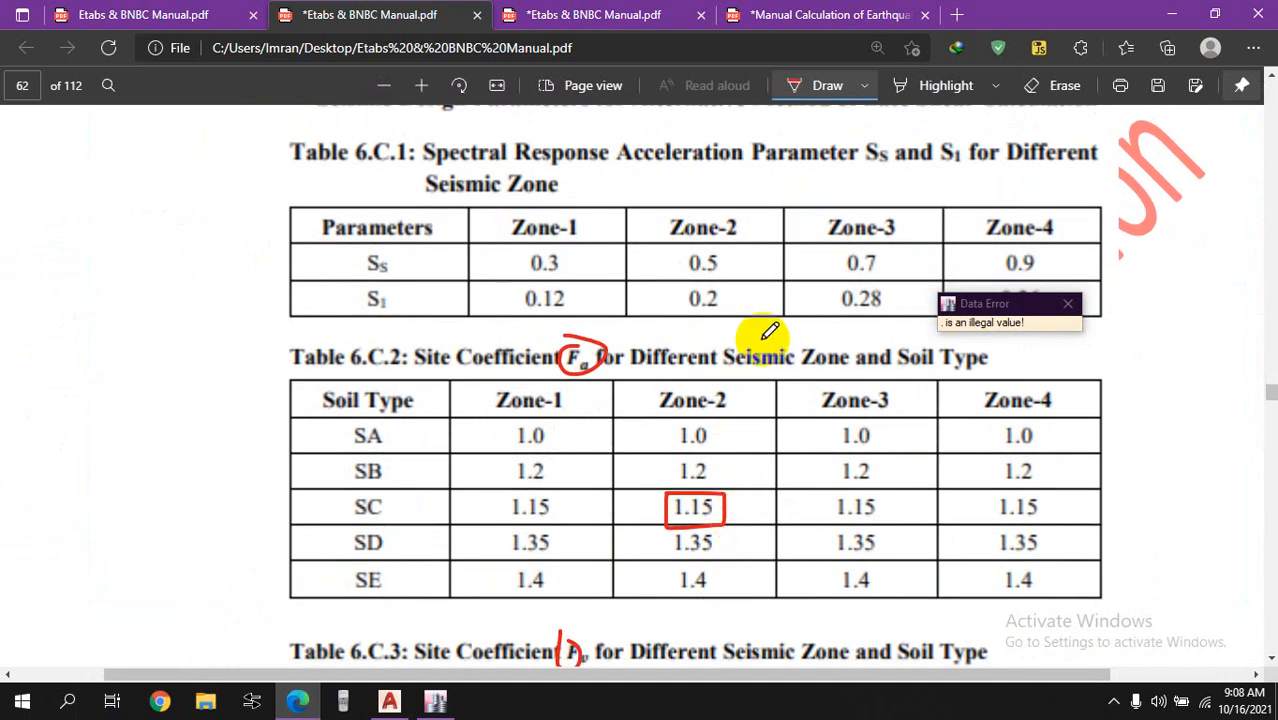
{"action": "scroll", "coordinate": [750, 332], "scroll_direction": "up", "scroll_amount": 1}
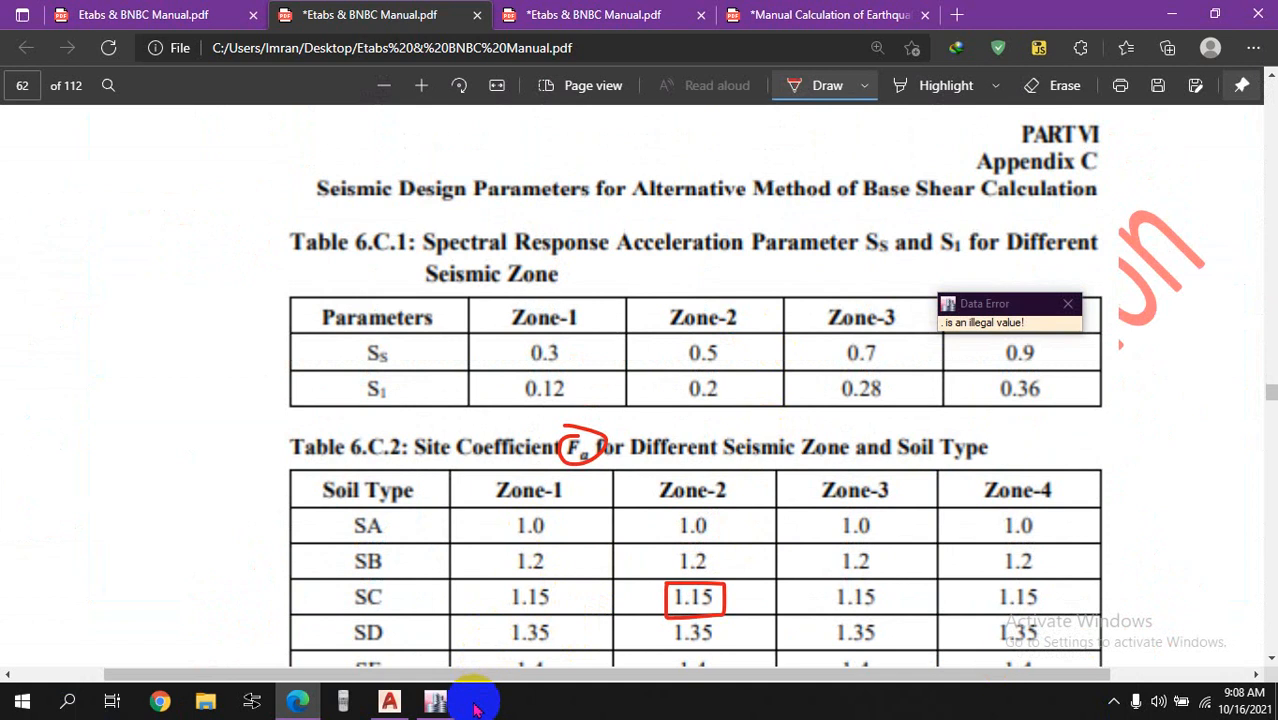
Return to ETABS, dismiss the data error, and set 0.2 sec spectral acceleration Ss to .5 and 1 sec acceleration S1 to .2
{"action": "left_click", "coordinate": [436, 701]}
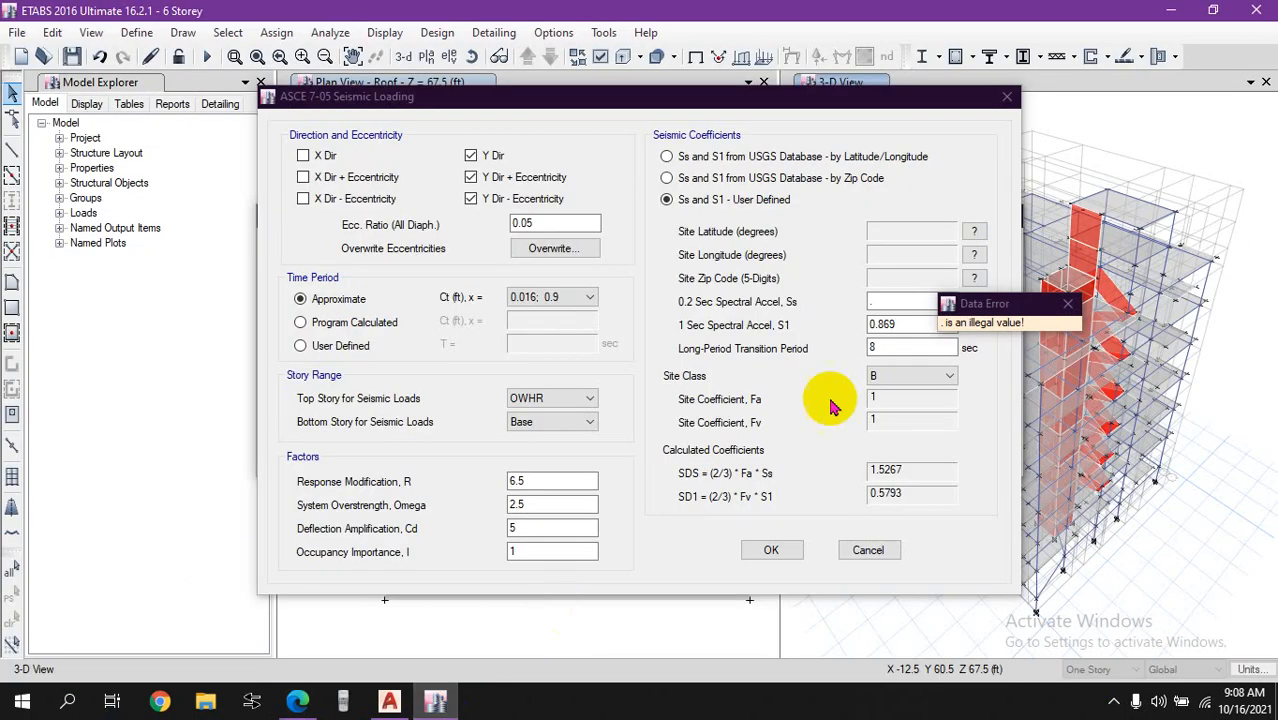
{"action": "left_click", "coordinate": [985, 316]}
{"action": "left_click_drag", "start_coordinate": [902, 301], "coordinate": [760, 300]}
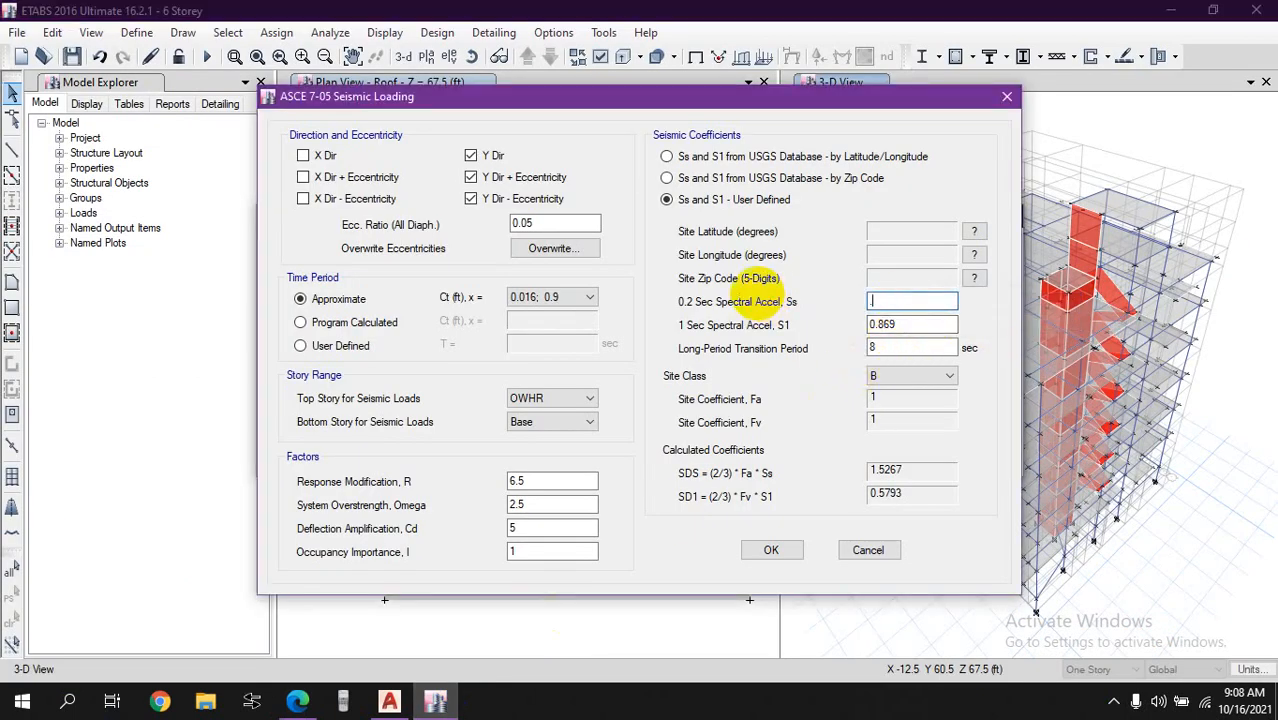
{"action": "type", "text": ".5"}
{"action": "left_click_drag", "start_coordinate": [884, 328], "coordinate": [727, 330]}
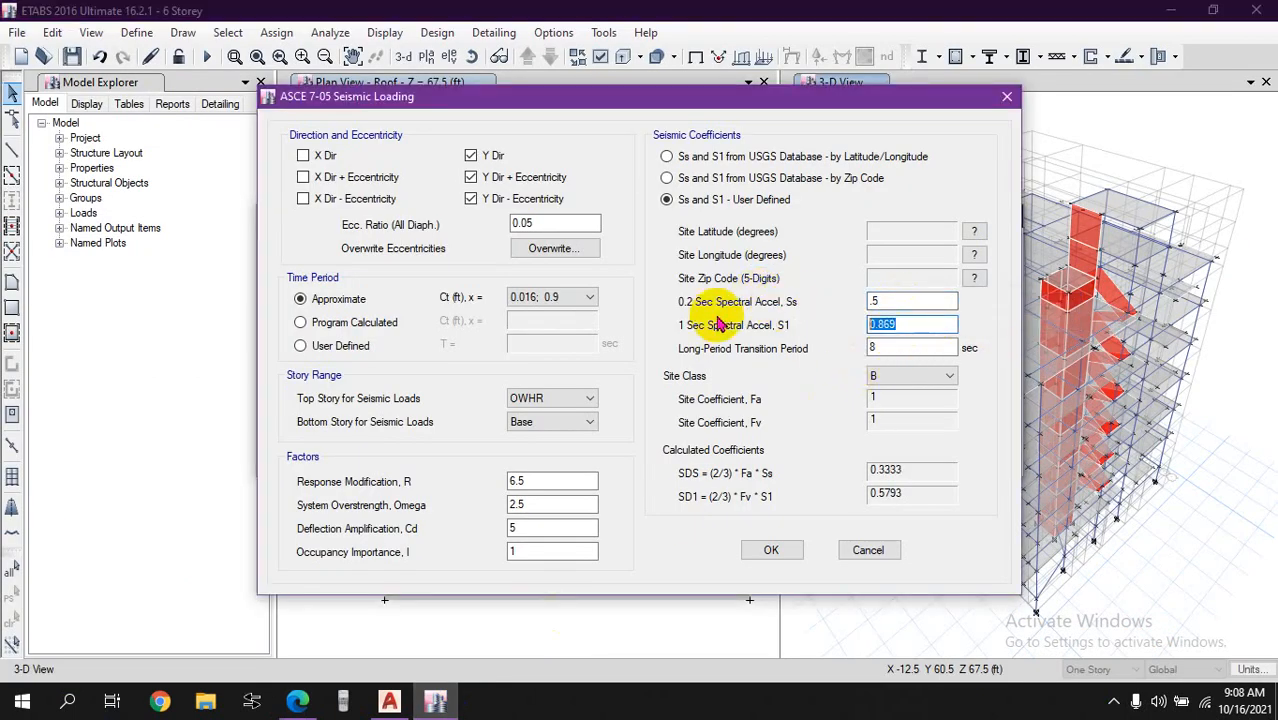
Set the EQy long-period transition period to 2 sec and the site class to F
{"action": "left_click_drag", "start_coordinate": [893, 345], "coordinate": [840, 358]}
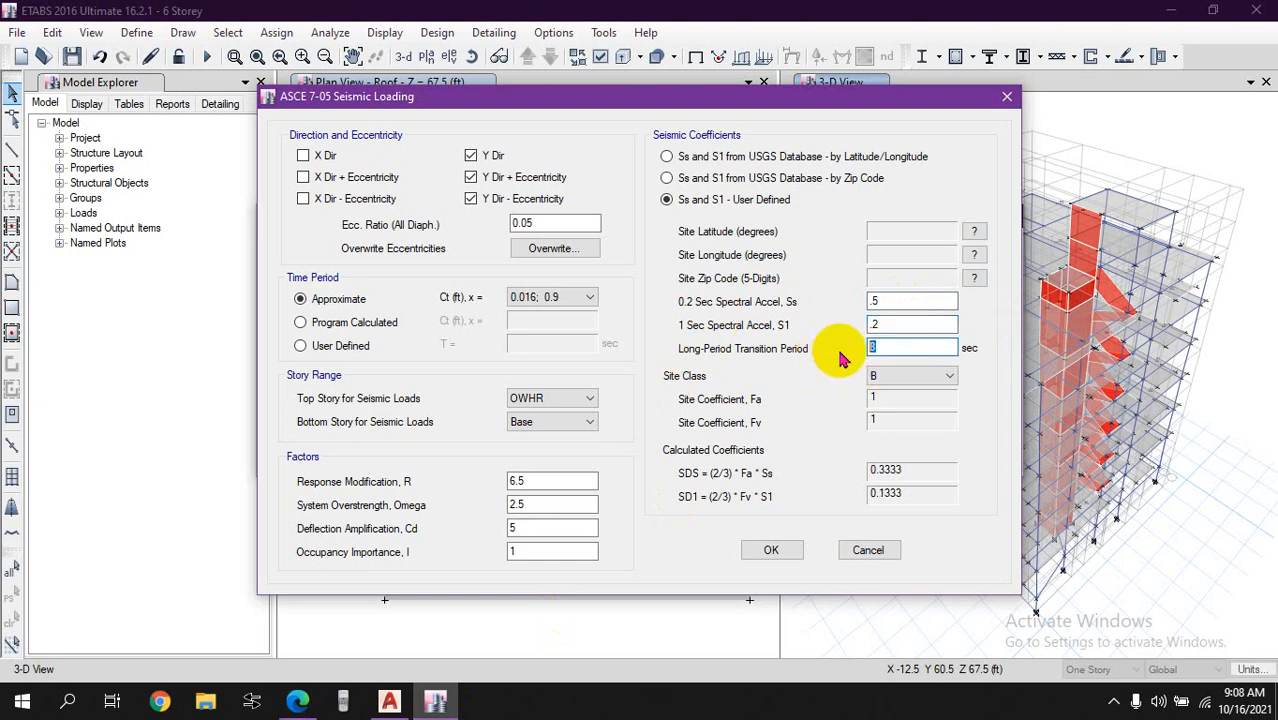
{"action": "left_click", "coordinate": [907, 377]}
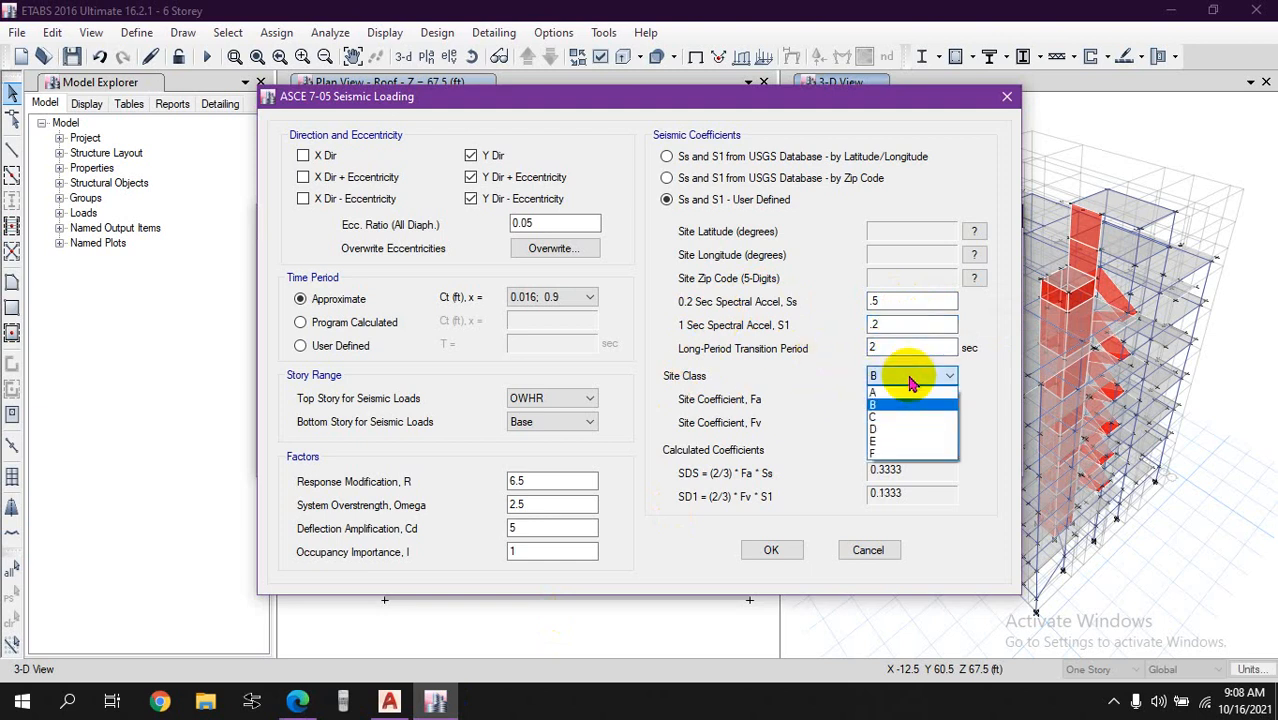
{"action": "left_click", "coordinate": [907, 455]}
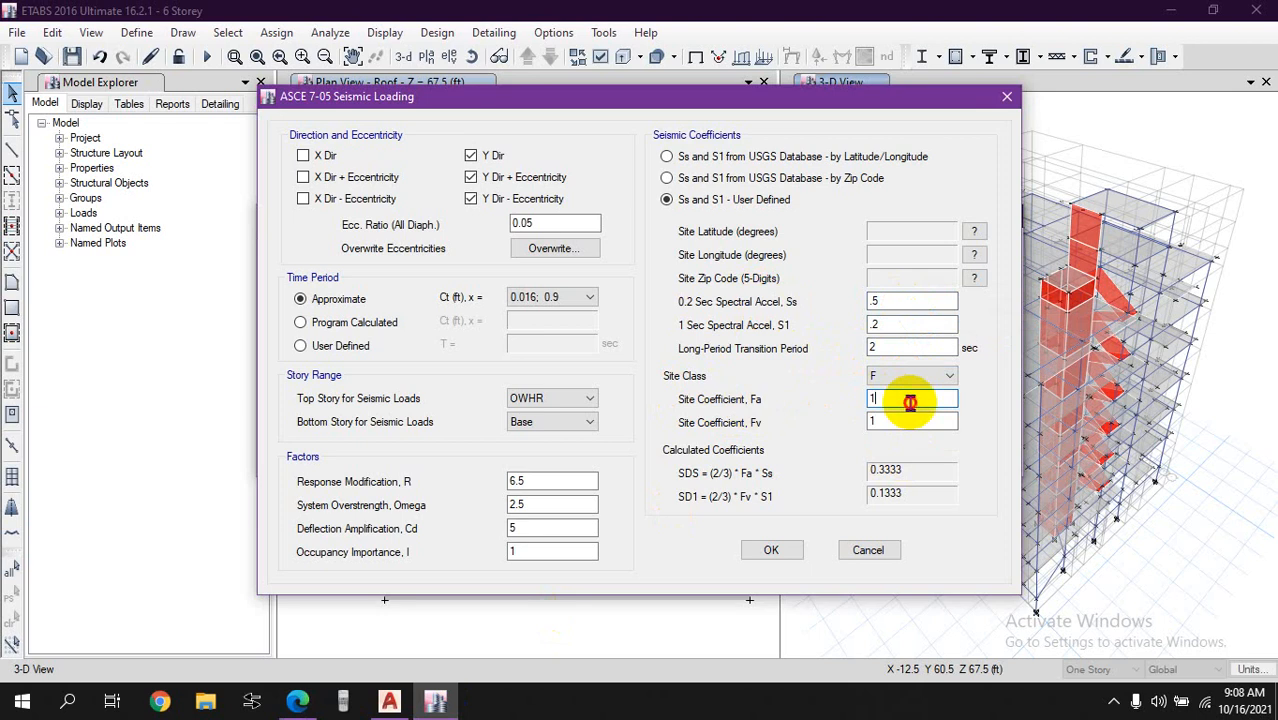
Check the boxed SC Zone-2 value in Table 6.C.2 of the manual and set site coefficient Fa to 1.15 in ETABS
{"action": "left_click", "coordinate": [295, 698]}
{"action": "scroll", "coordinate": [553, 492], "scroll_direction": "down", "scroll_amount": 3}
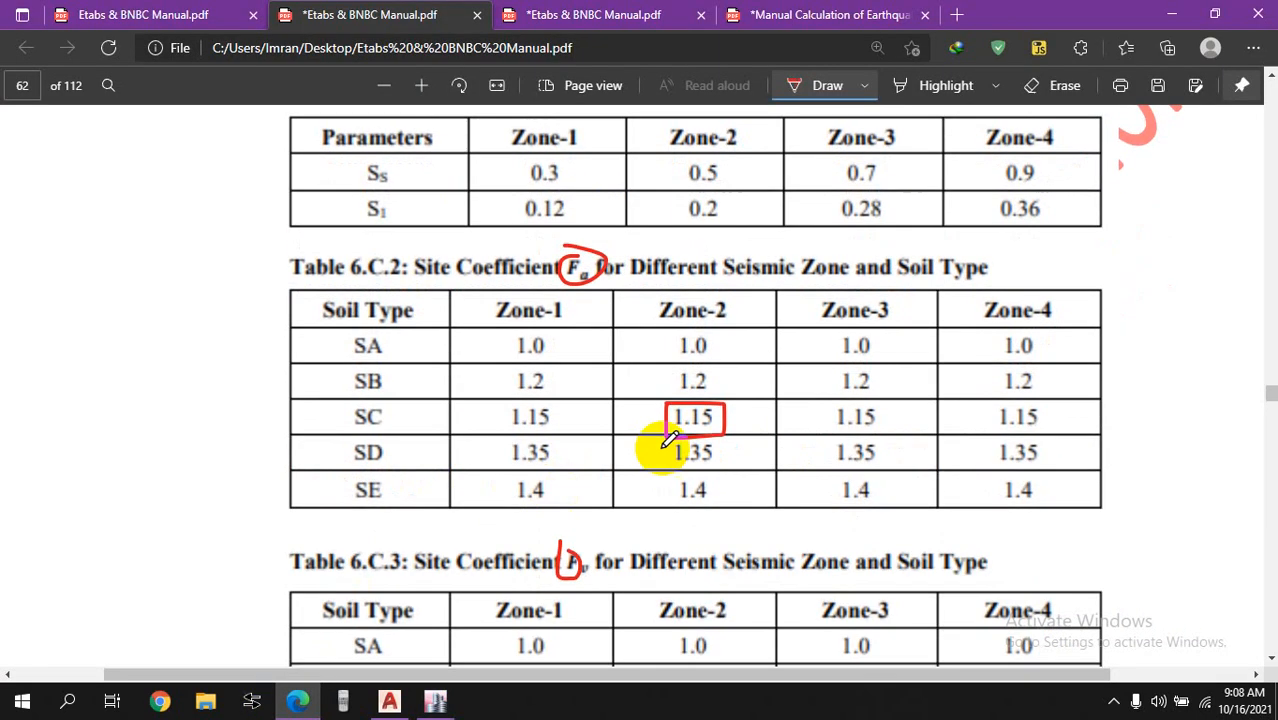
{"action": "scroll", "coordinate": [907, 360], "scroll_direction": "down", "scroll_amount": 3}
{"action": "scroll", "coordinate": [907, 266], "scroll_direction": "up", "scroll_amount": 2}
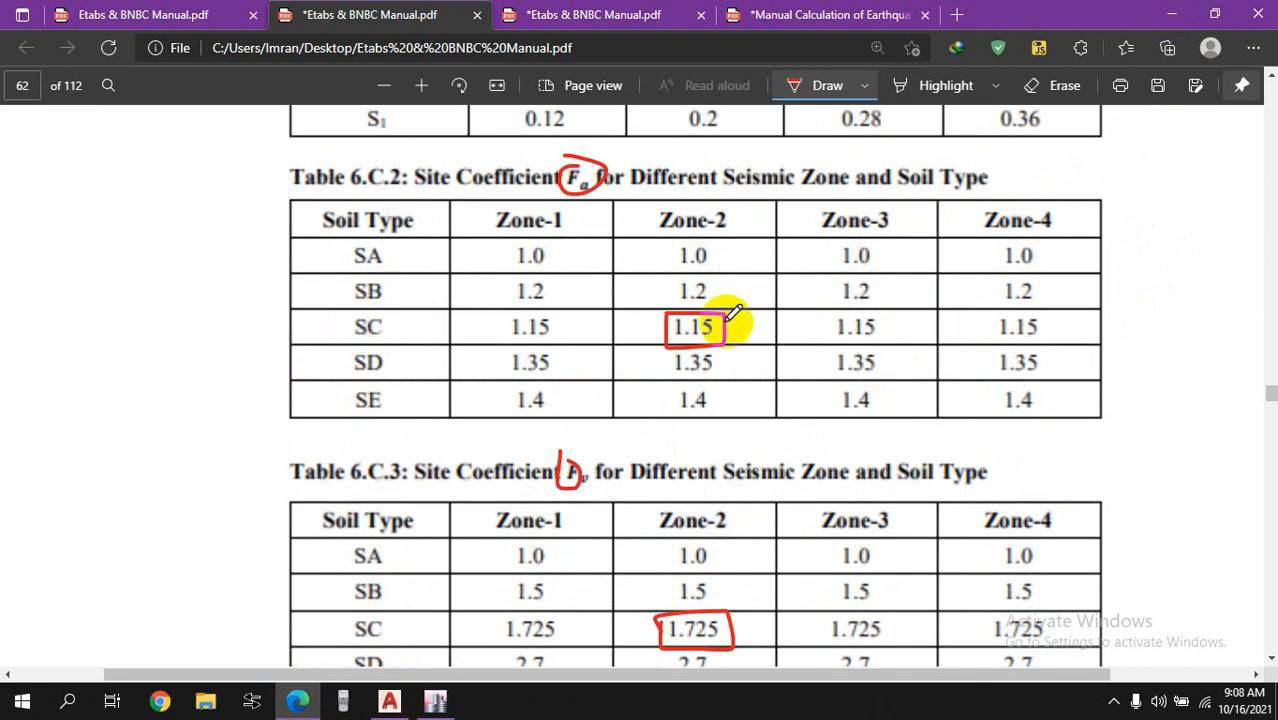
{"action": "left_click", "coordinate": [1176, 12]}
{"action": "left_click", "coordinate": [893, 400]}
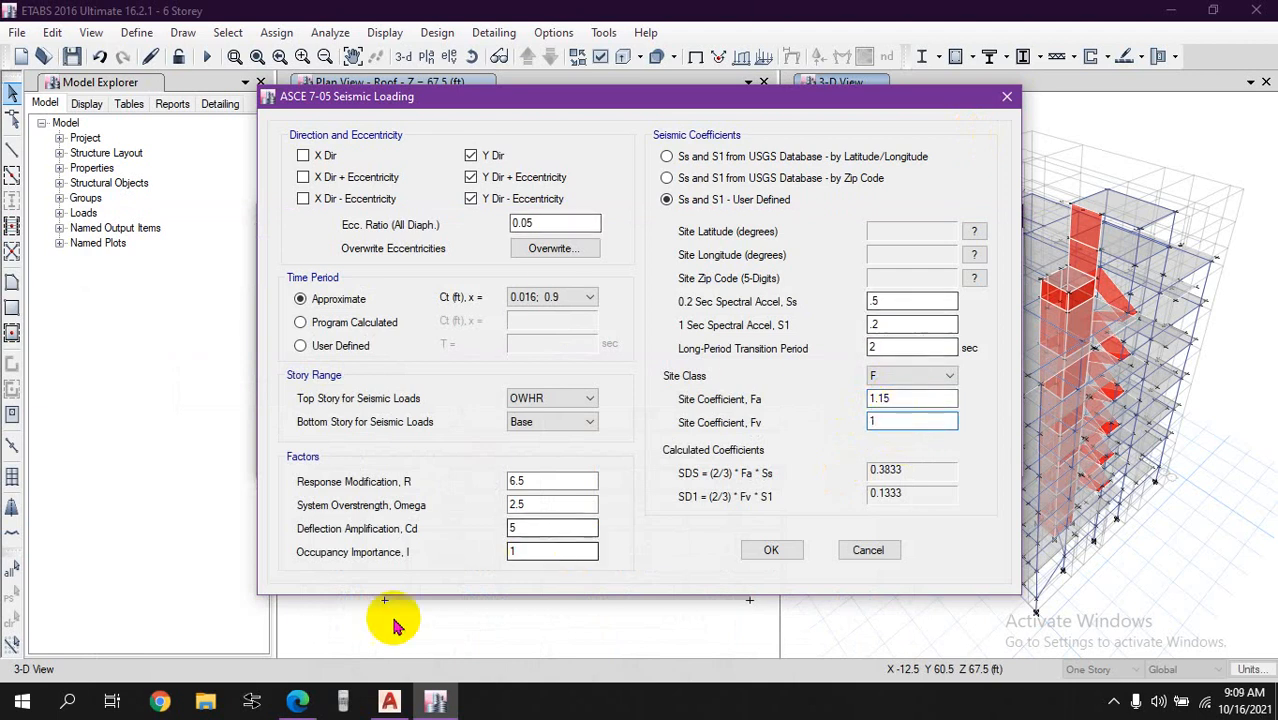
Check the SC Zone-2 value in Table 6.C.3, set site coefficient Fv to 1.725, and accept the EQy loading and the load patterns
{"action": "left_click", "coordinate": [298, 700]}
{"action": "scroll", "coordinate": [585, 350], "scroll_direction": "down", "scroll_amount": 2}
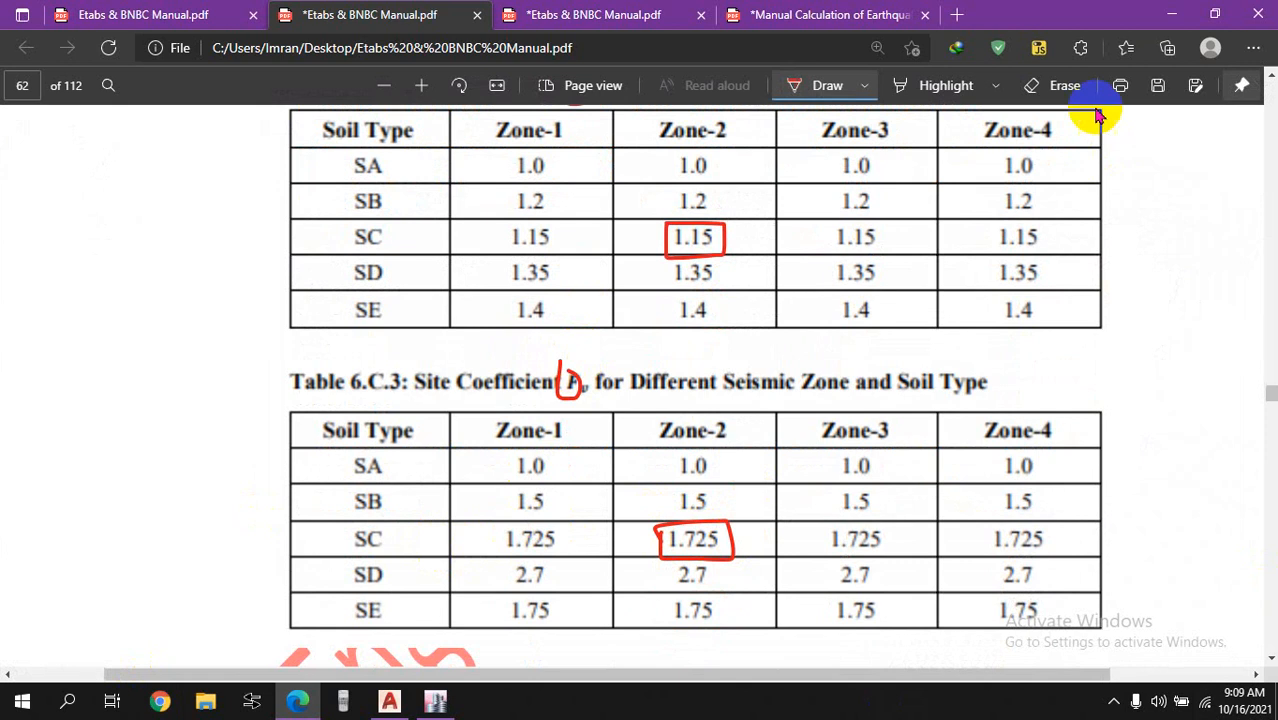
{"action": "left_click", "coordinate": [1165, 12]}
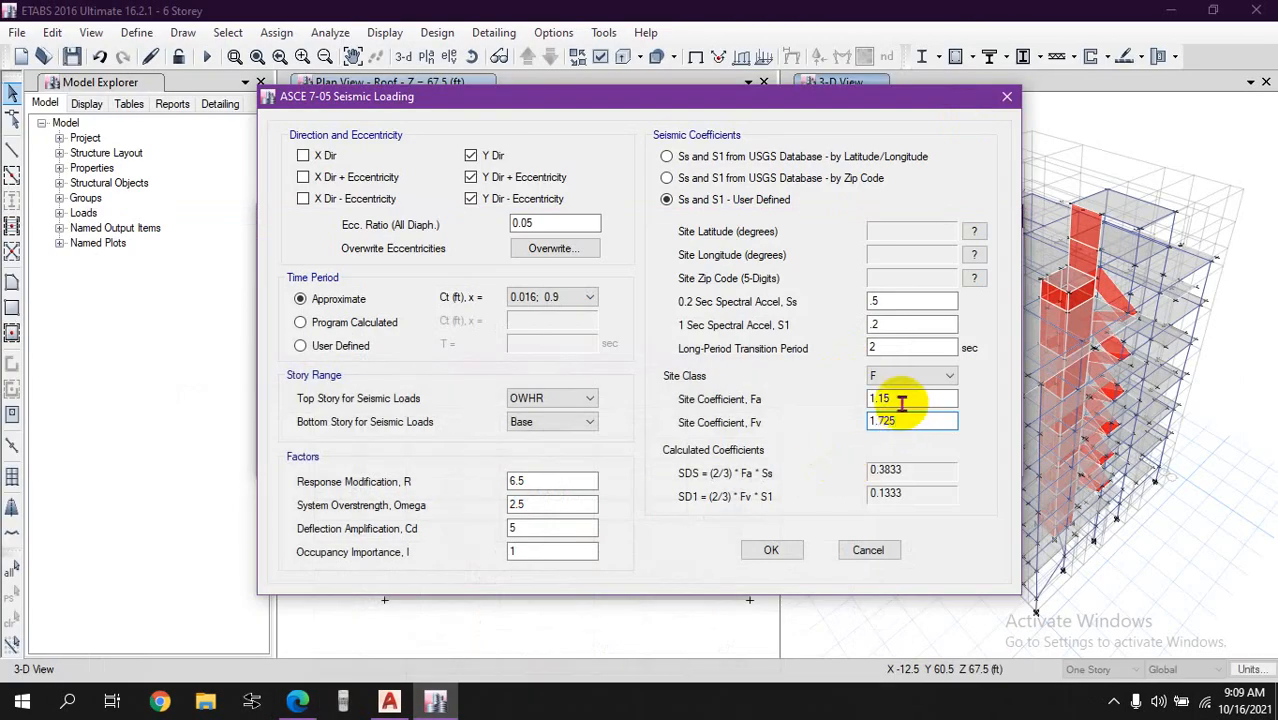
{"action": "left_click", "coordinate": [771, 550]}
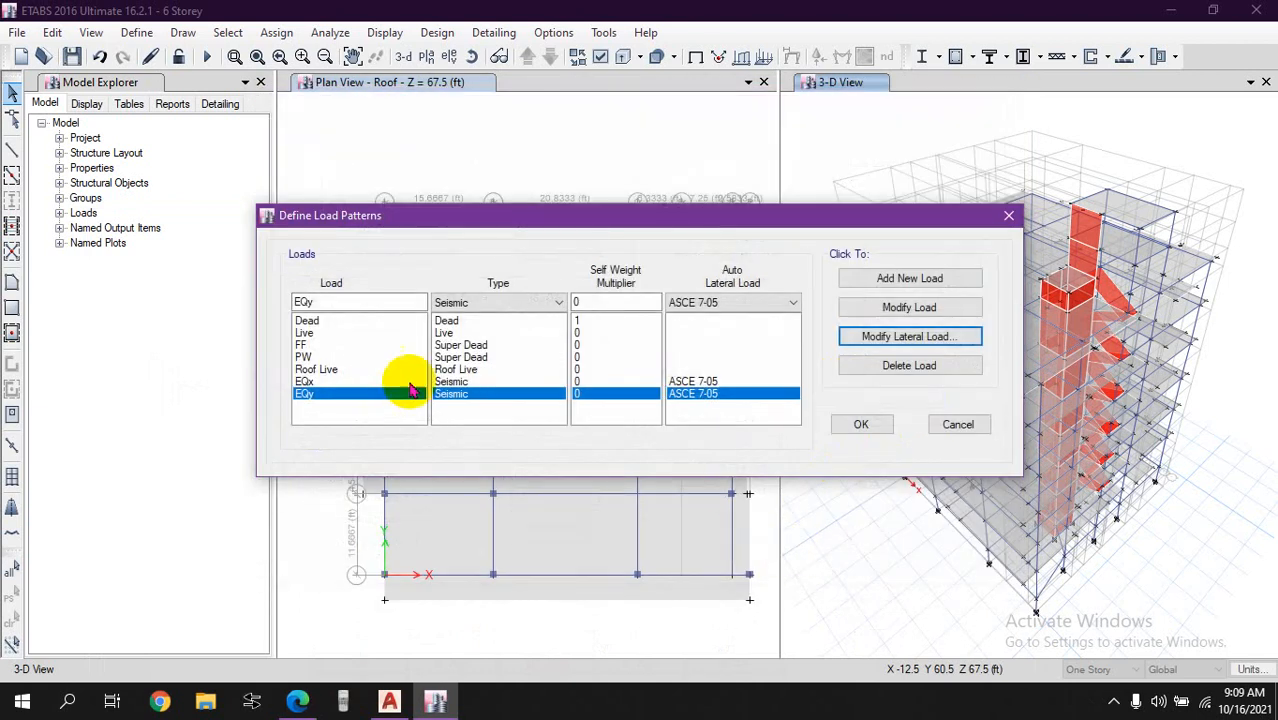
{"action": "left_click", "coordinate": [859, 425]}
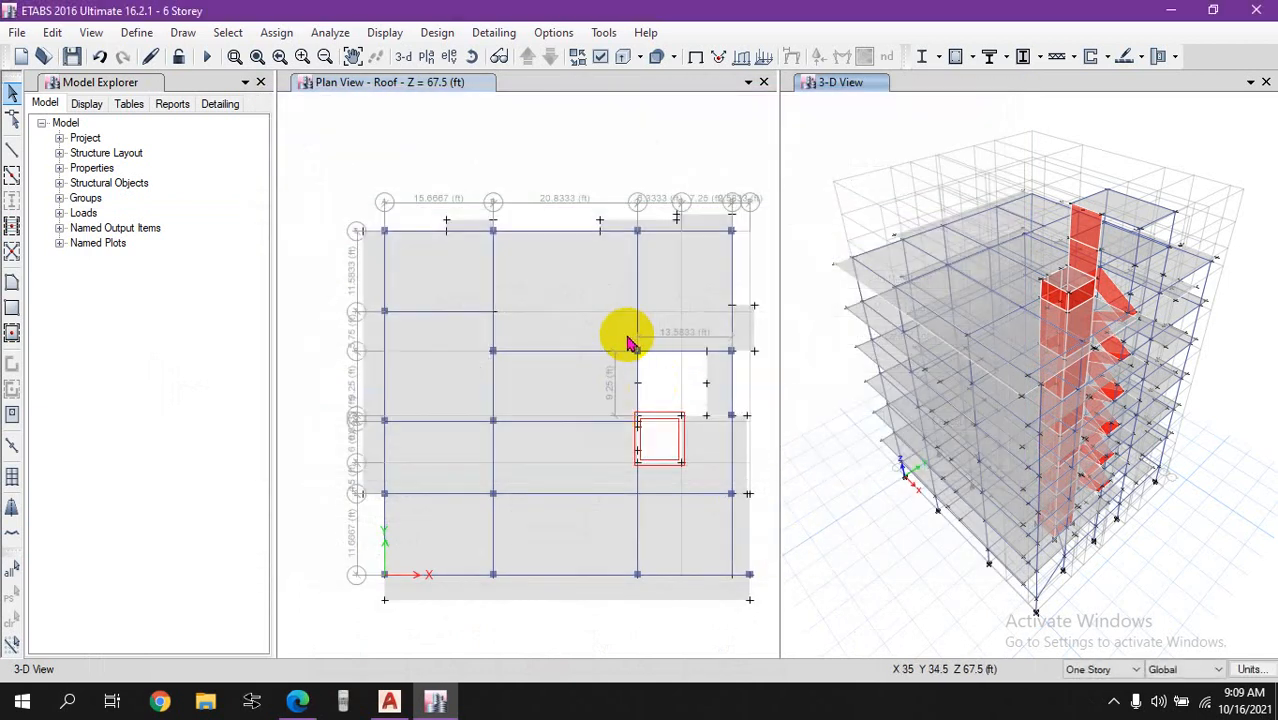